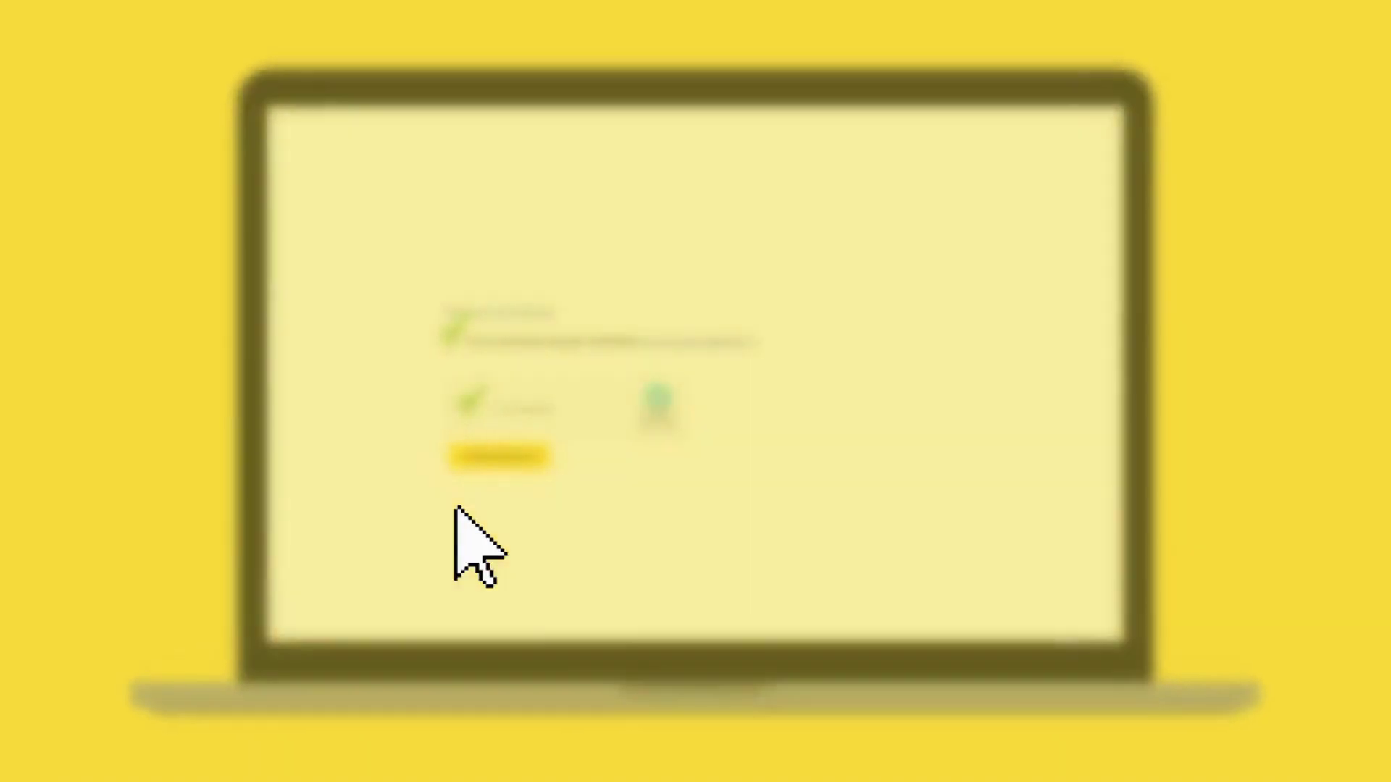
# Create the supplier account with the Terms and Conditions accepted
pyautogui.click(428, 467)
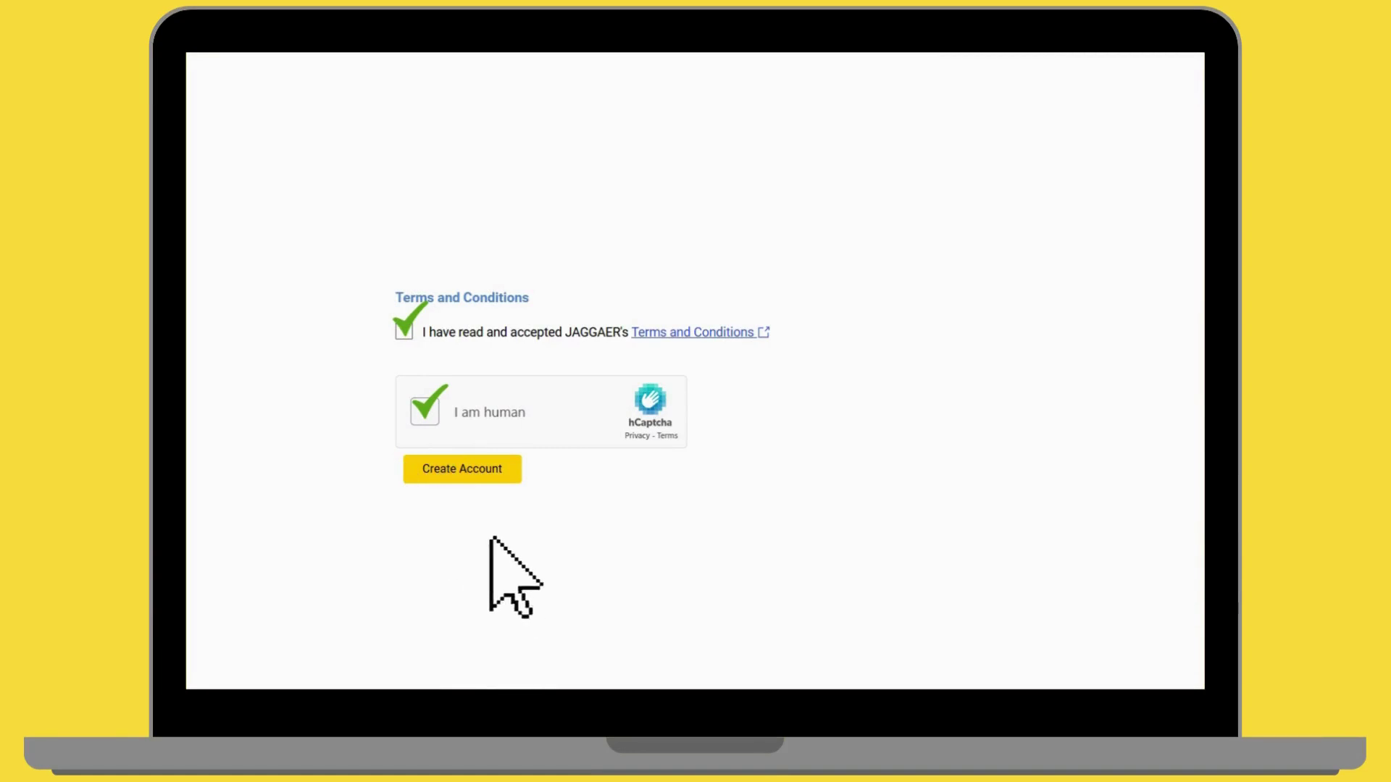
pyautogui.click(426, 479)
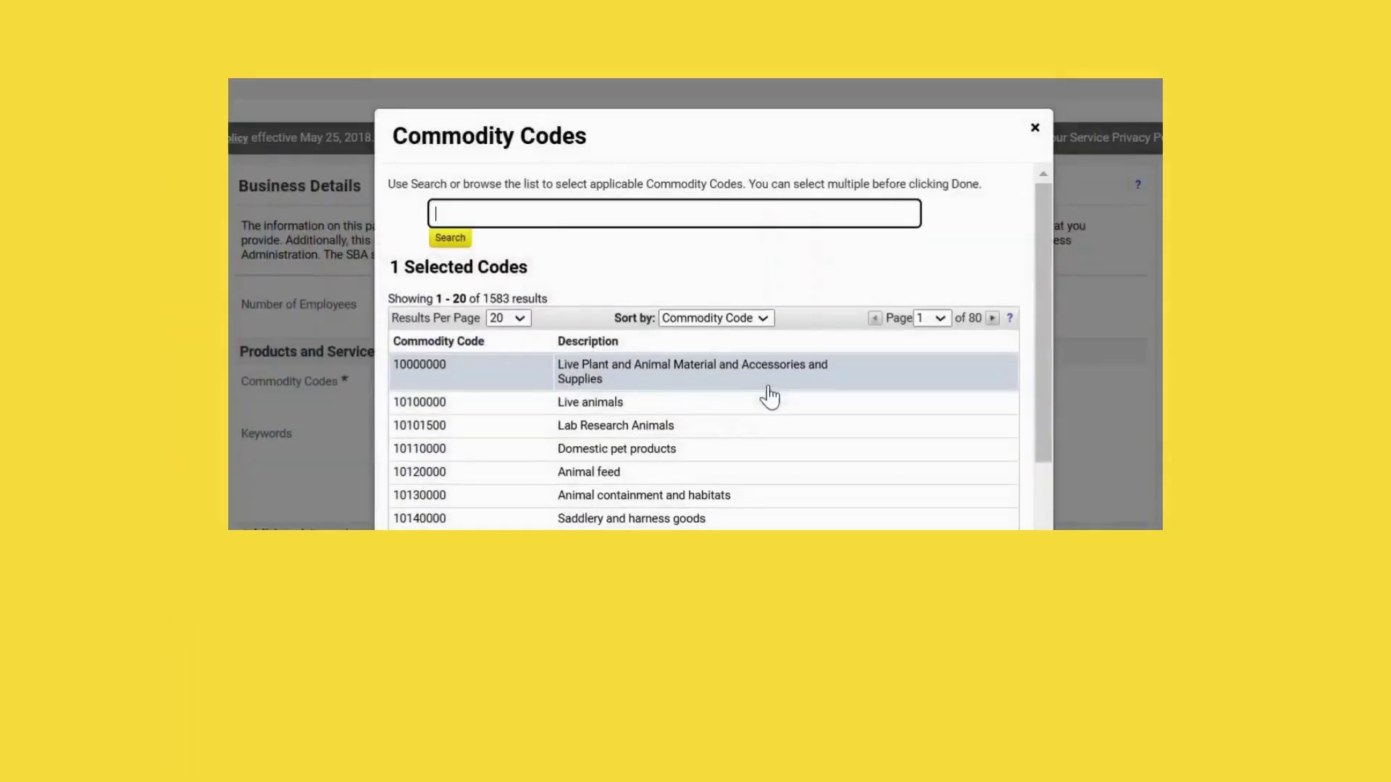
# Search the commodity codes for "office supply" and add code 44120000 (Office supply) to the business details
pyautogui.write('office')
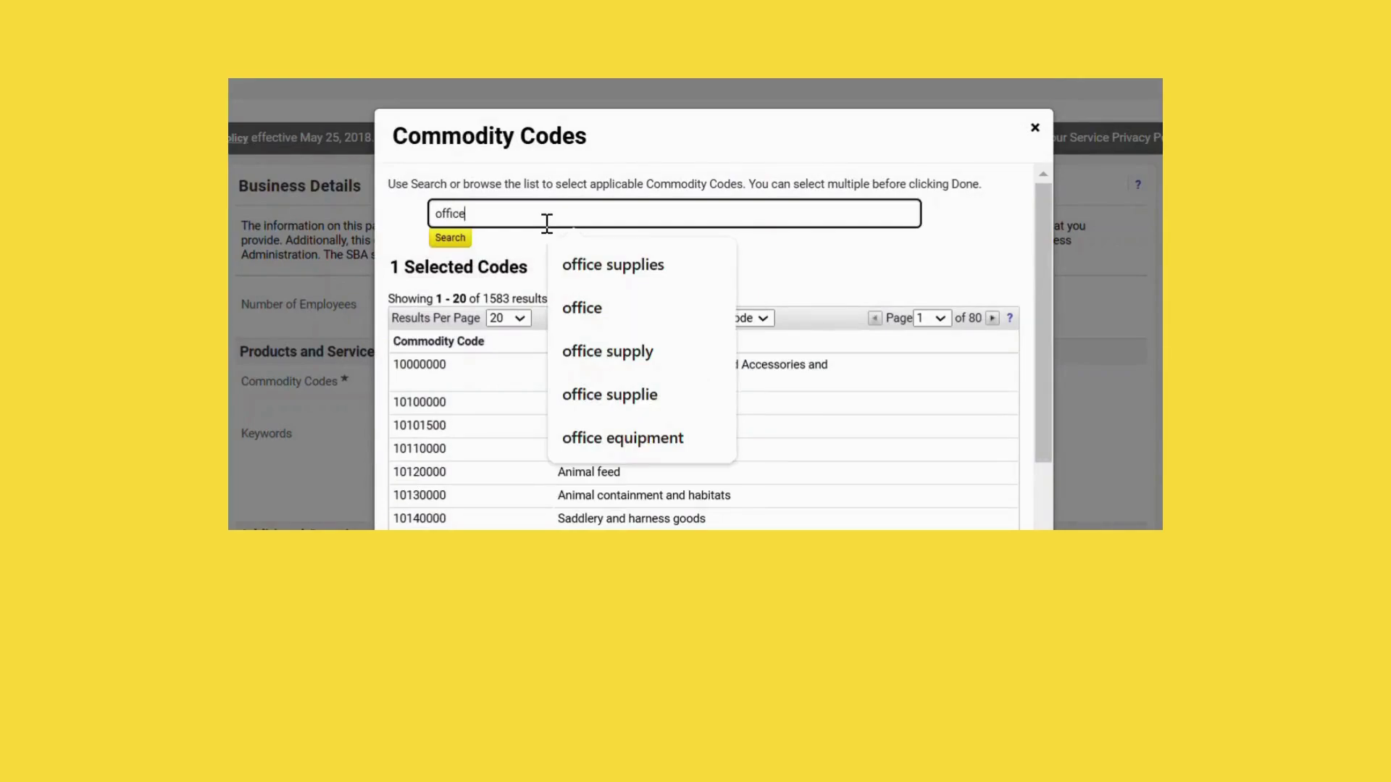
pyautogui.write(' supply')
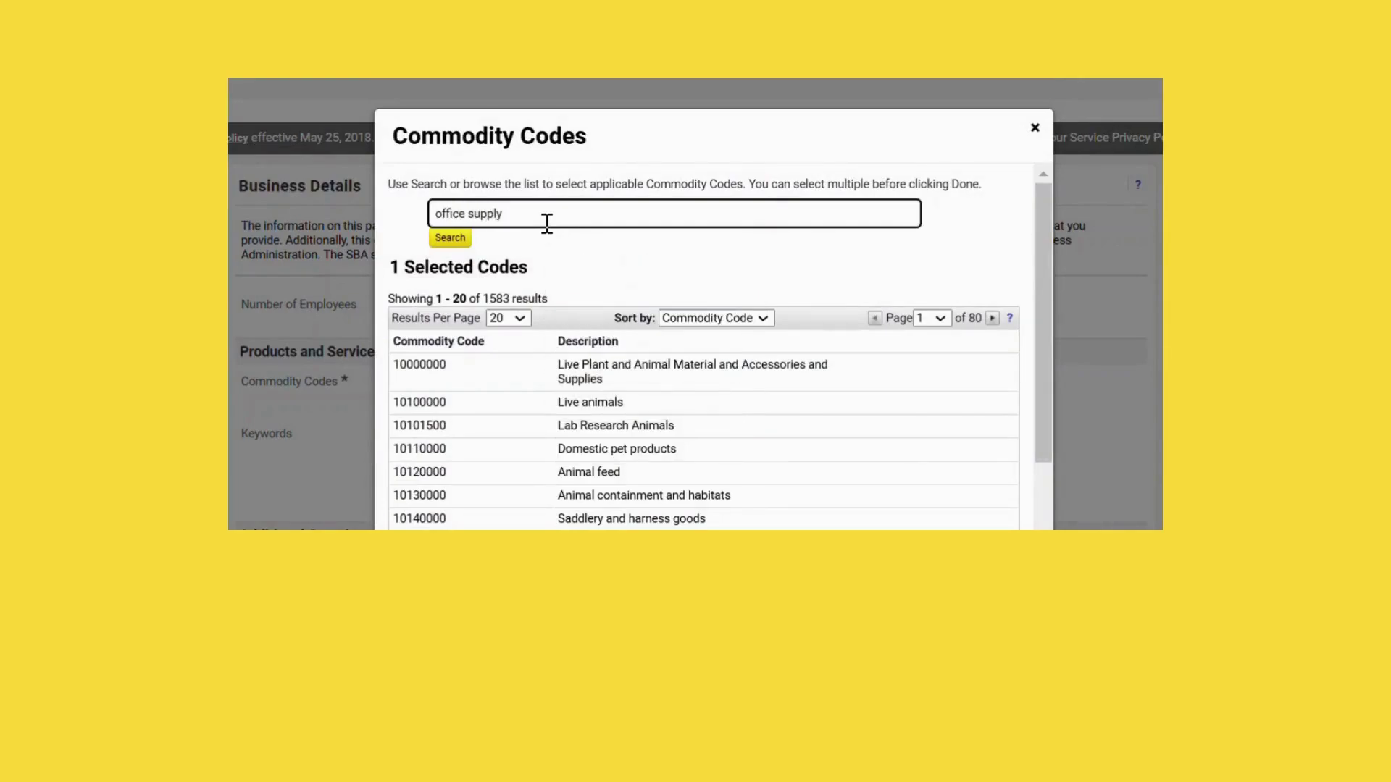
pyautogui.click(447, 238)
pyautogui.click(438, 484)
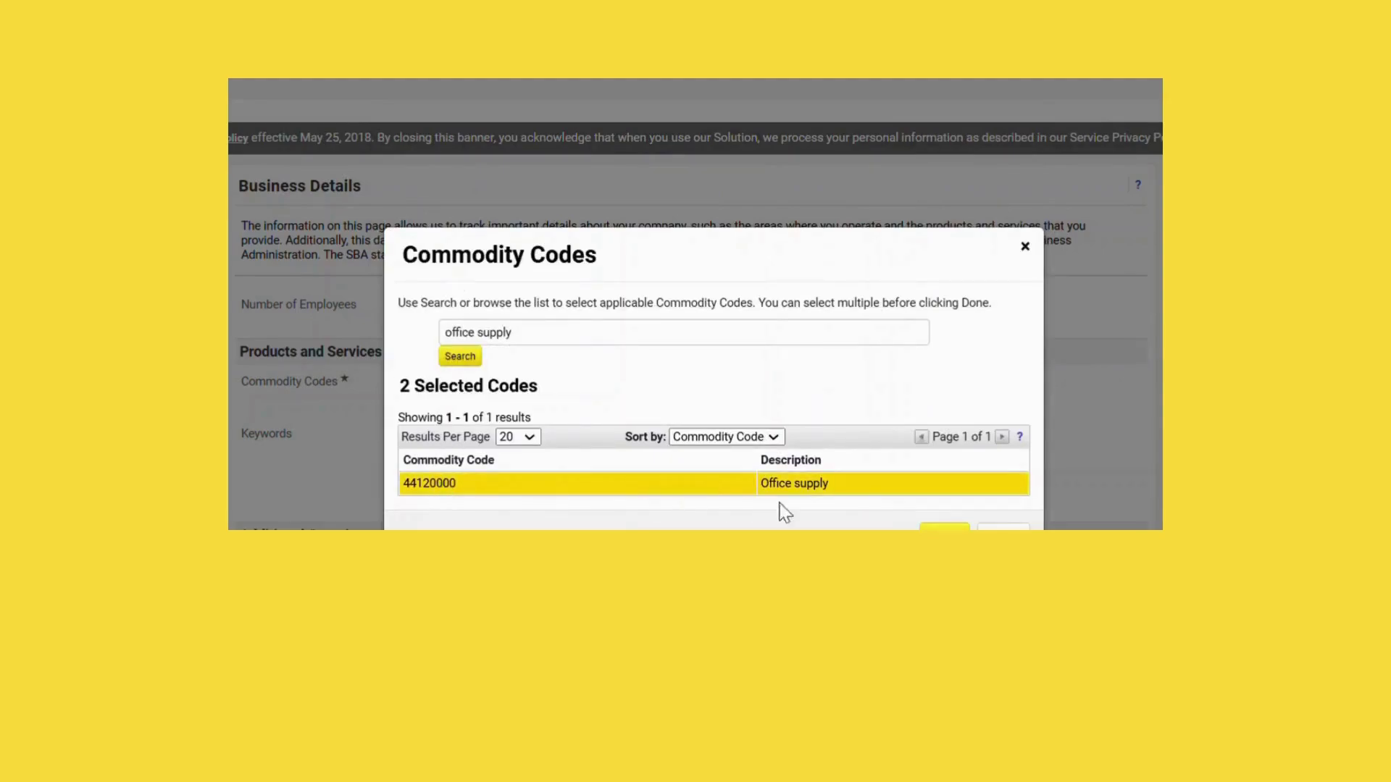
pyautogui.click(944, 527)
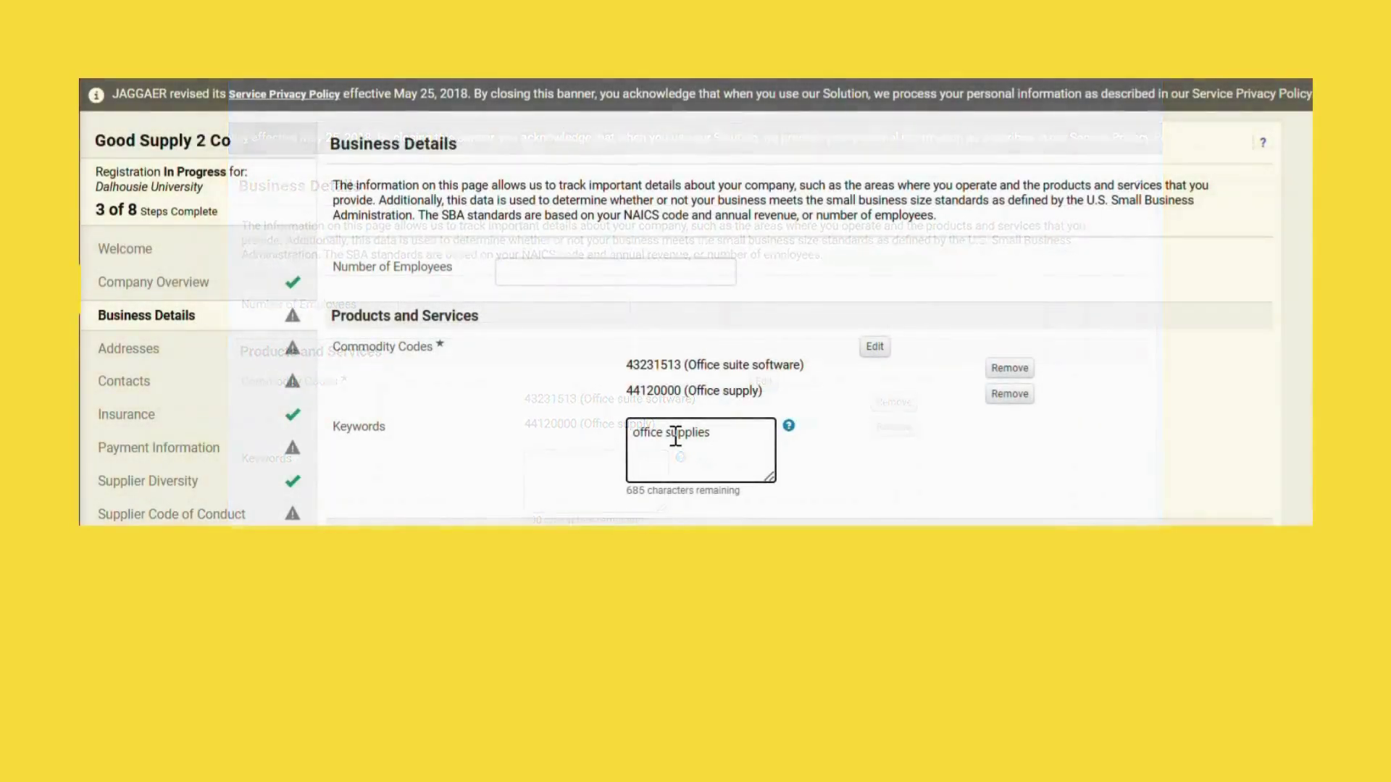
# Add "office desk accessories" and "office equipment" as separate lines to the products and services keywords
pyautogui.press('Return')
pyautogui.write('office des')
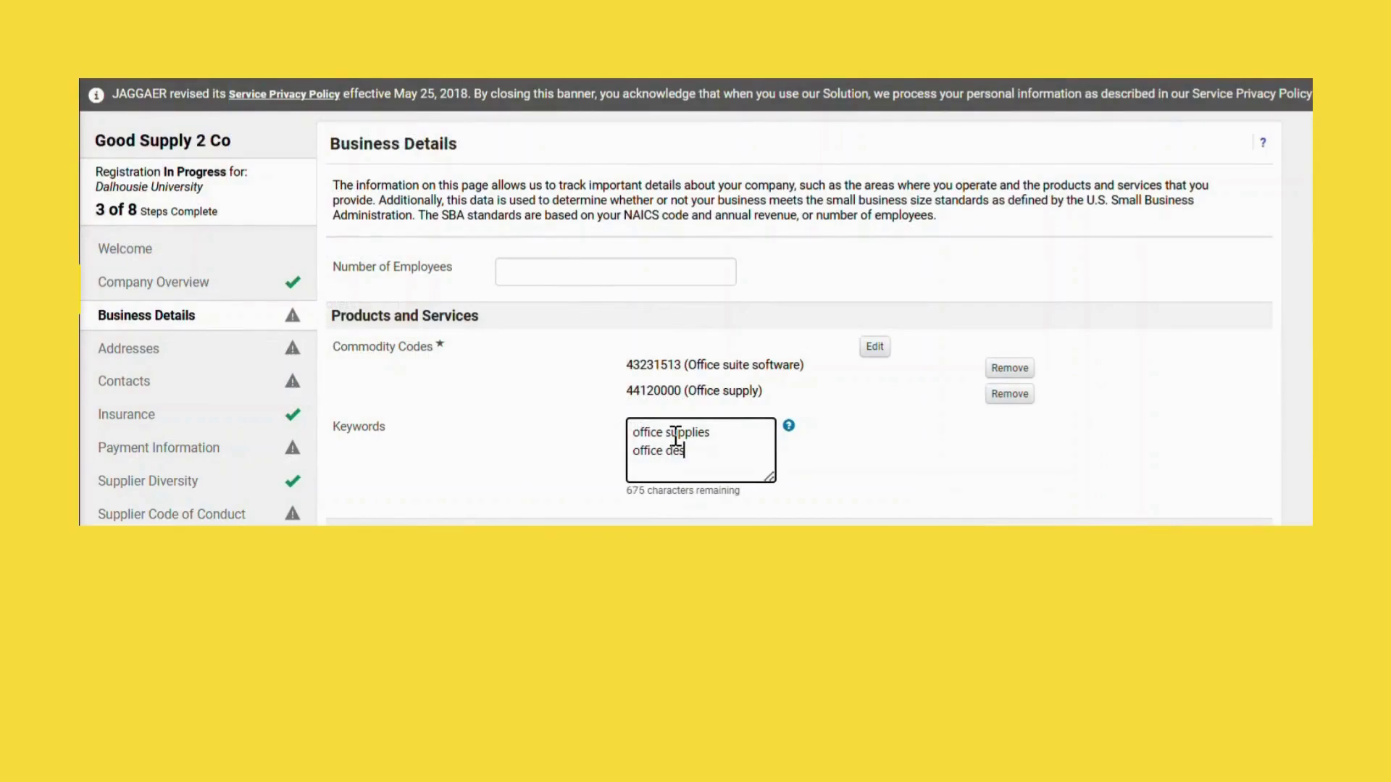
pyautogui.write('k accessories')
pyautogui.press('Return')
pyautogui.write('office equipment')
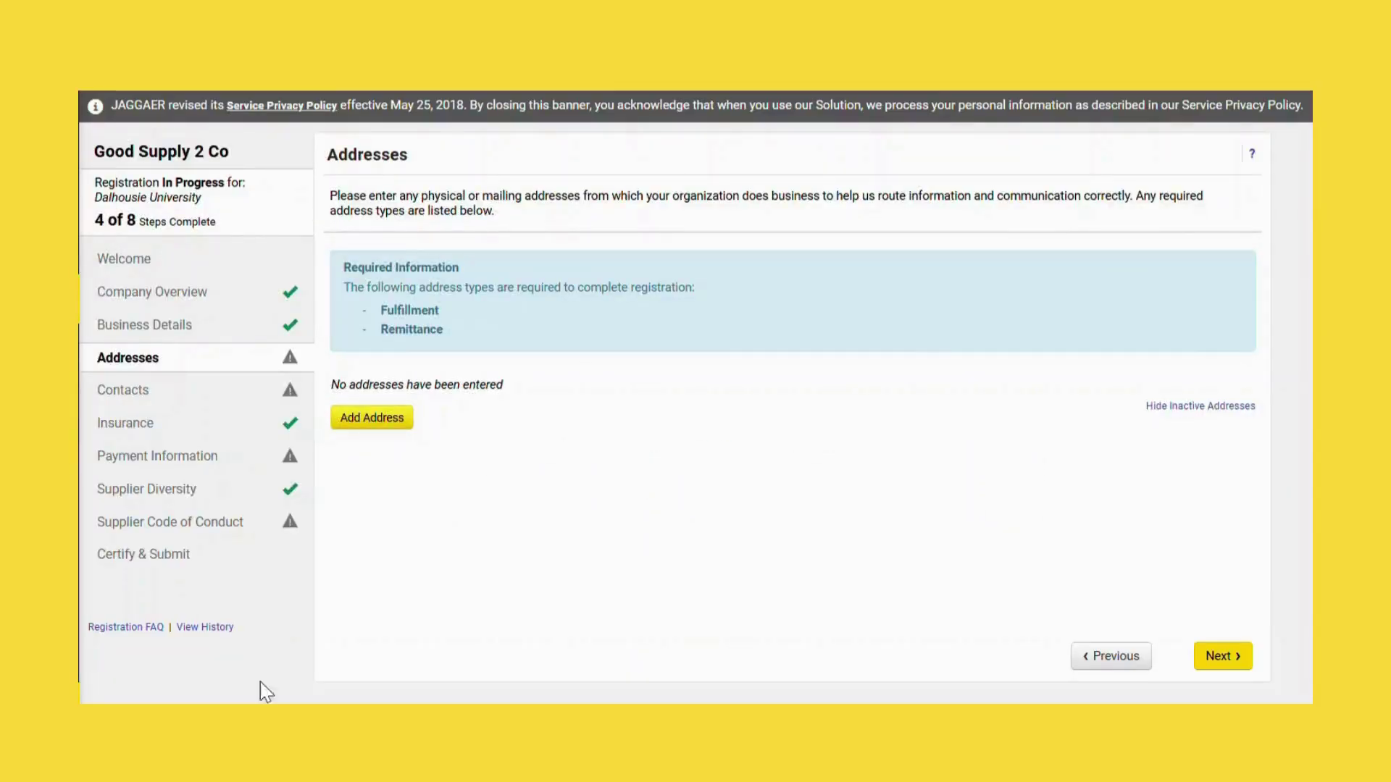
# Begin a new address labelled "HDX Operations" for taking orders and receiving payment, and go through its address and primary contact forms
pyautogui.click(349, 418)
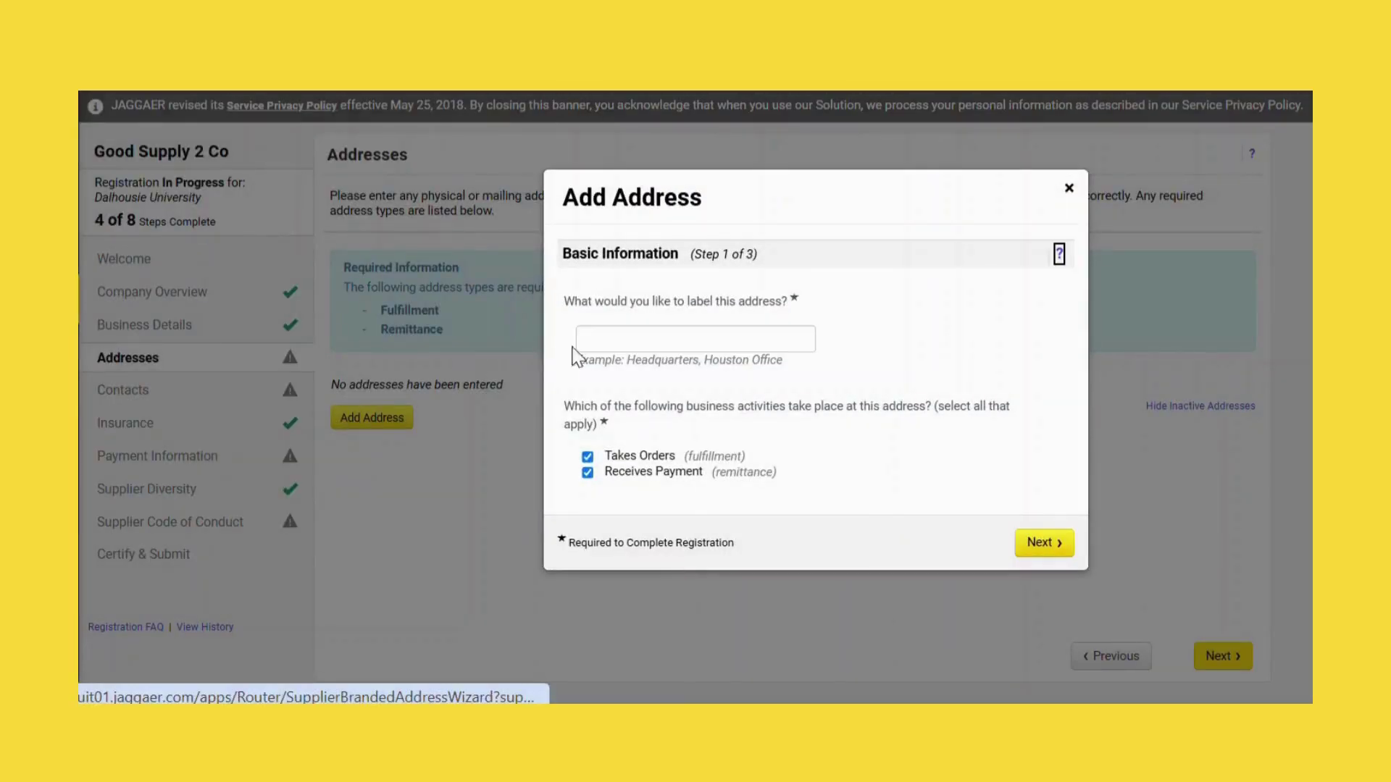
pyautogui.click(606, 339)
pyautogui.write('H')
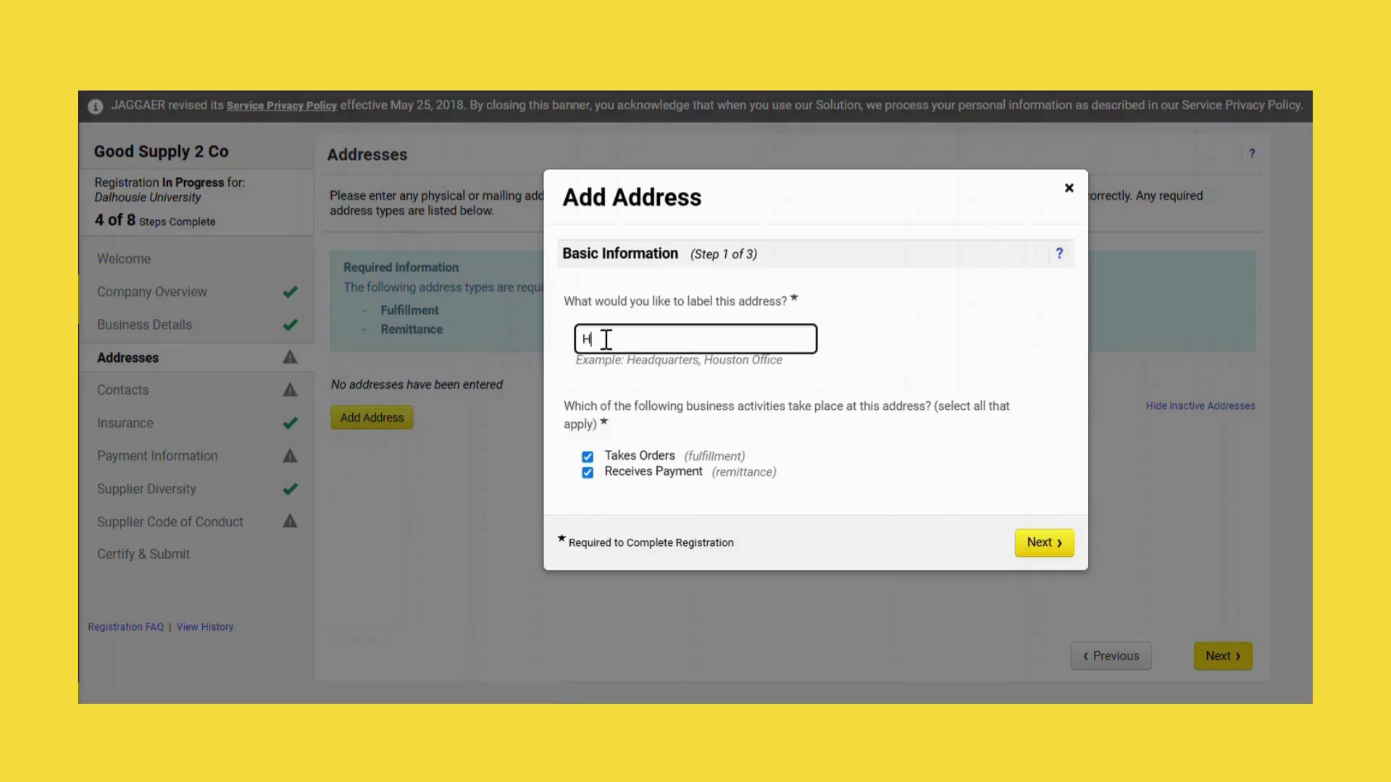
pyautogui.write('DX')
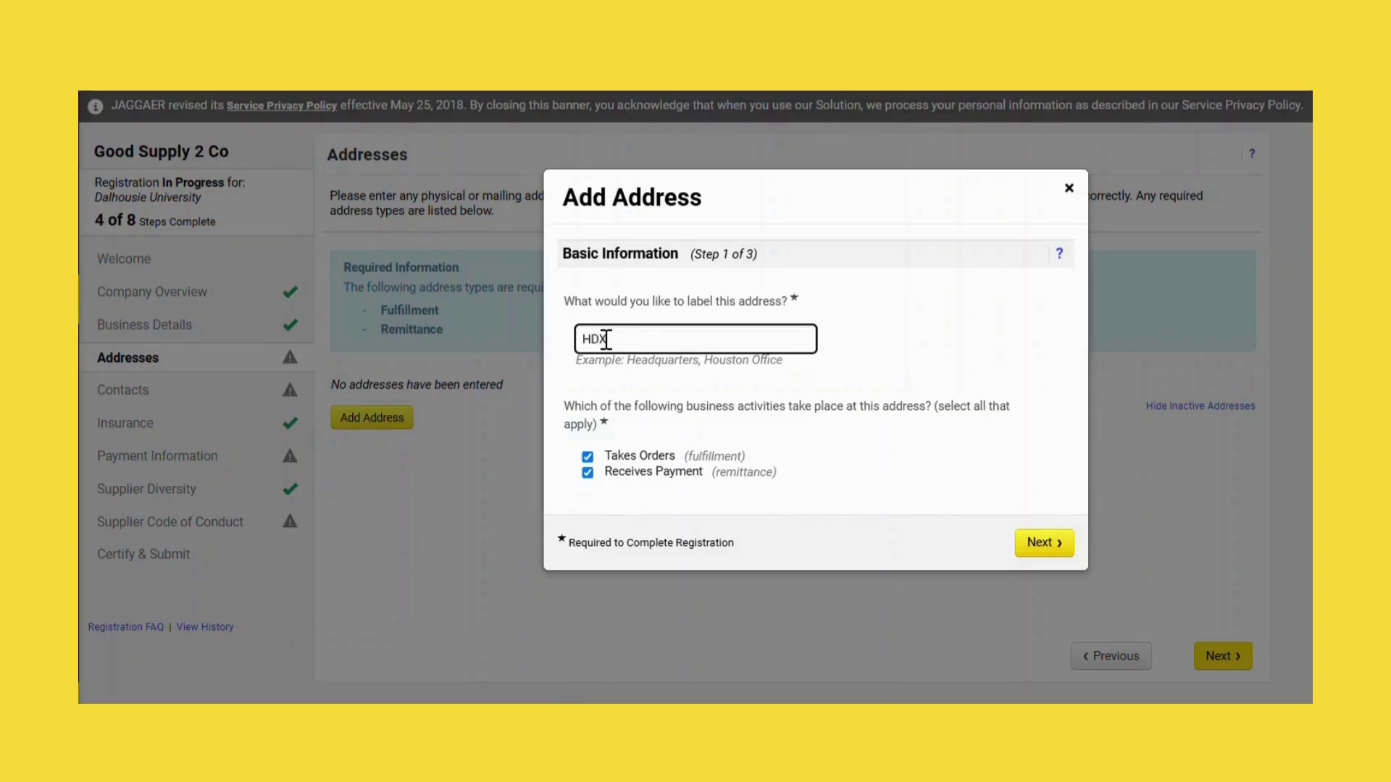
pyautogui.write(' Operatio')
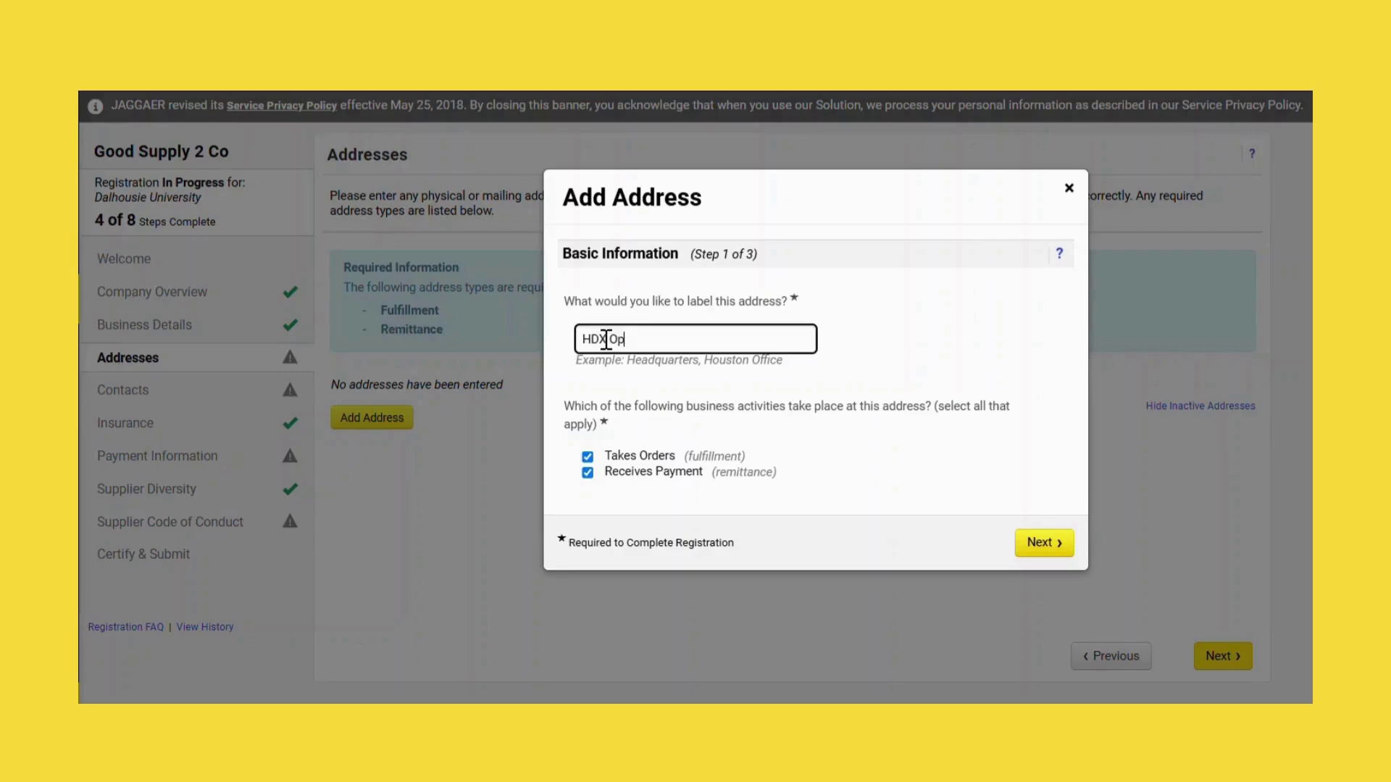
pyautogui.write('n')
pyautogui.click(1036, 547)
pyautogui.moveTo(1049, 264); pyautogui.dragTo(1044, 383)
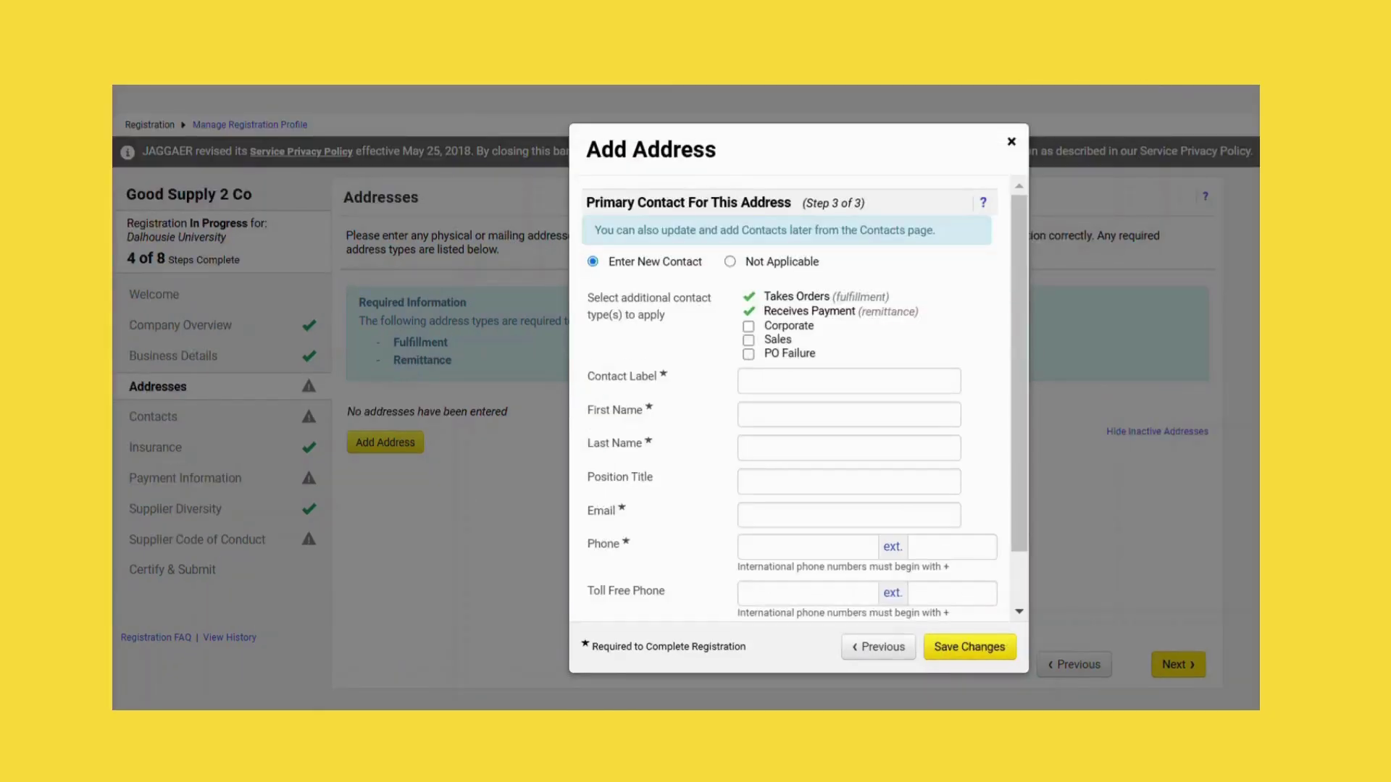
pyautogui.moveTo(1017, 223); pyautogui.dragTo(1011, 286)
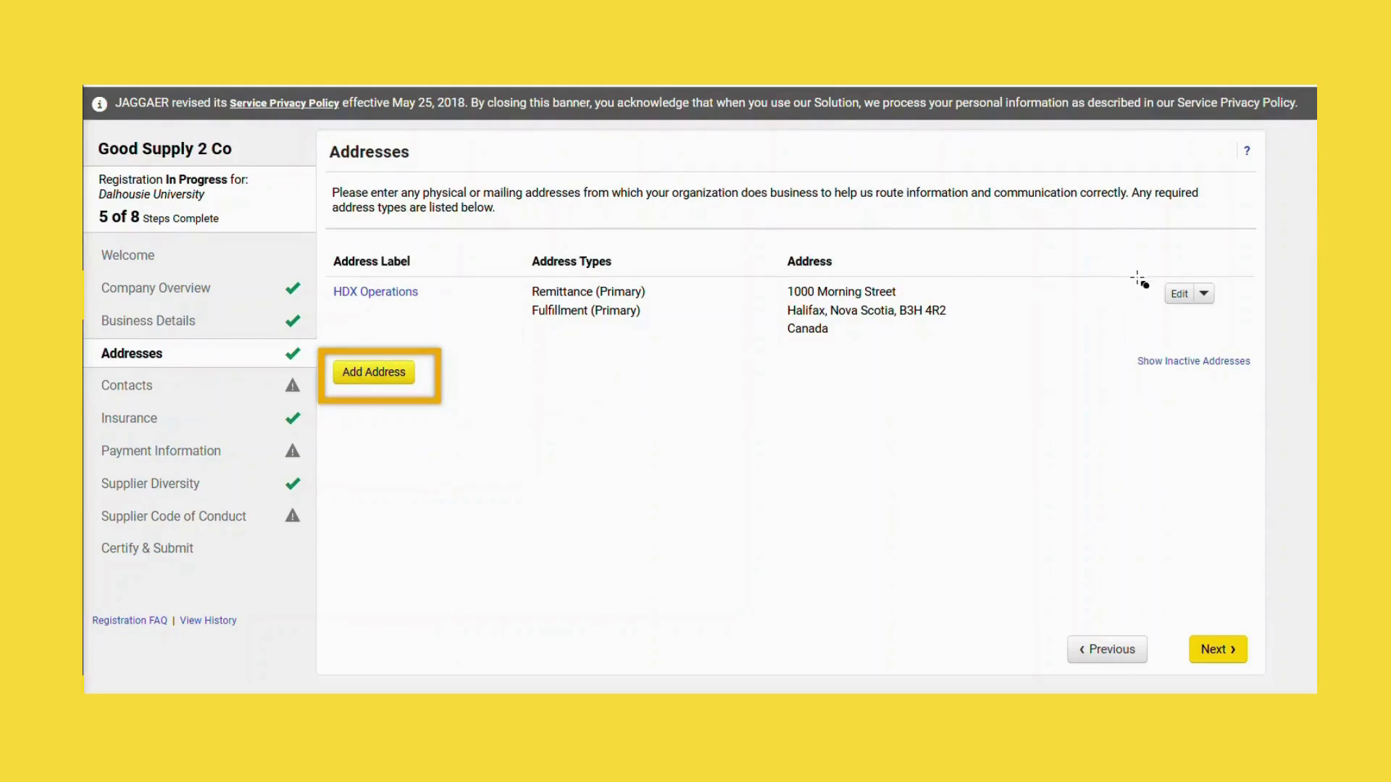
pyautogui.moveTo(1137, 279); pyautogui.dragTo(1250, 334)
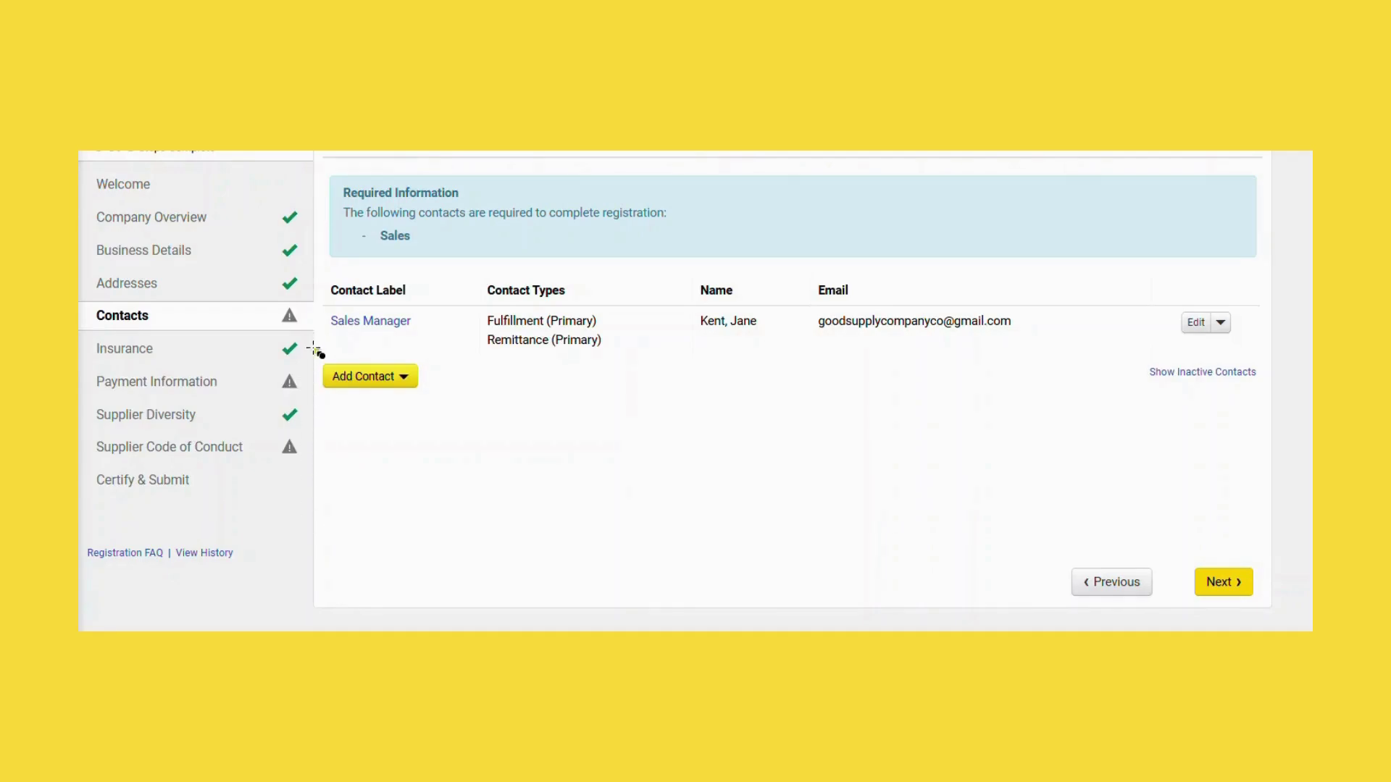
pyautogui.moveTo(314, 349); pyautogui.dragTo(441, 412)
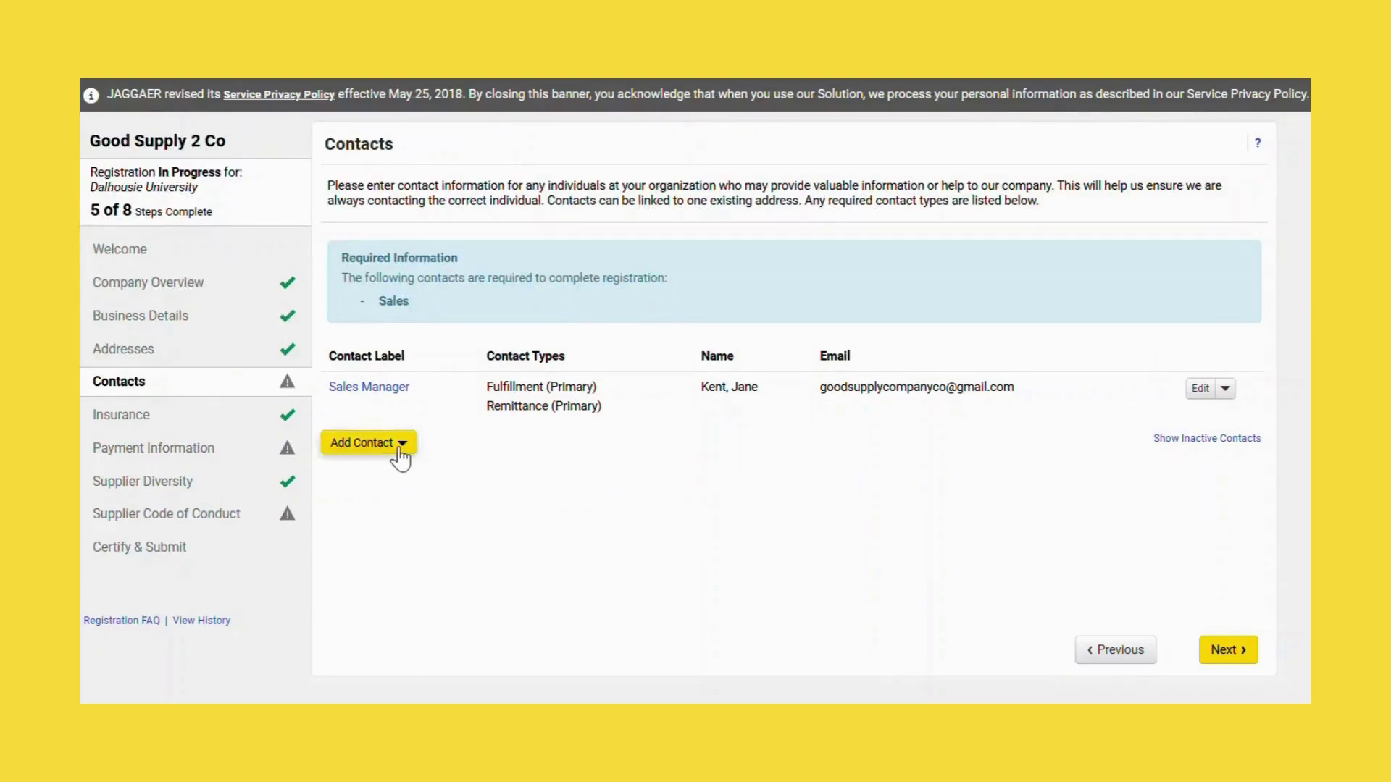
# Start a new Remittance contact and label it "Payments"
pyautogui.click(399, 445)
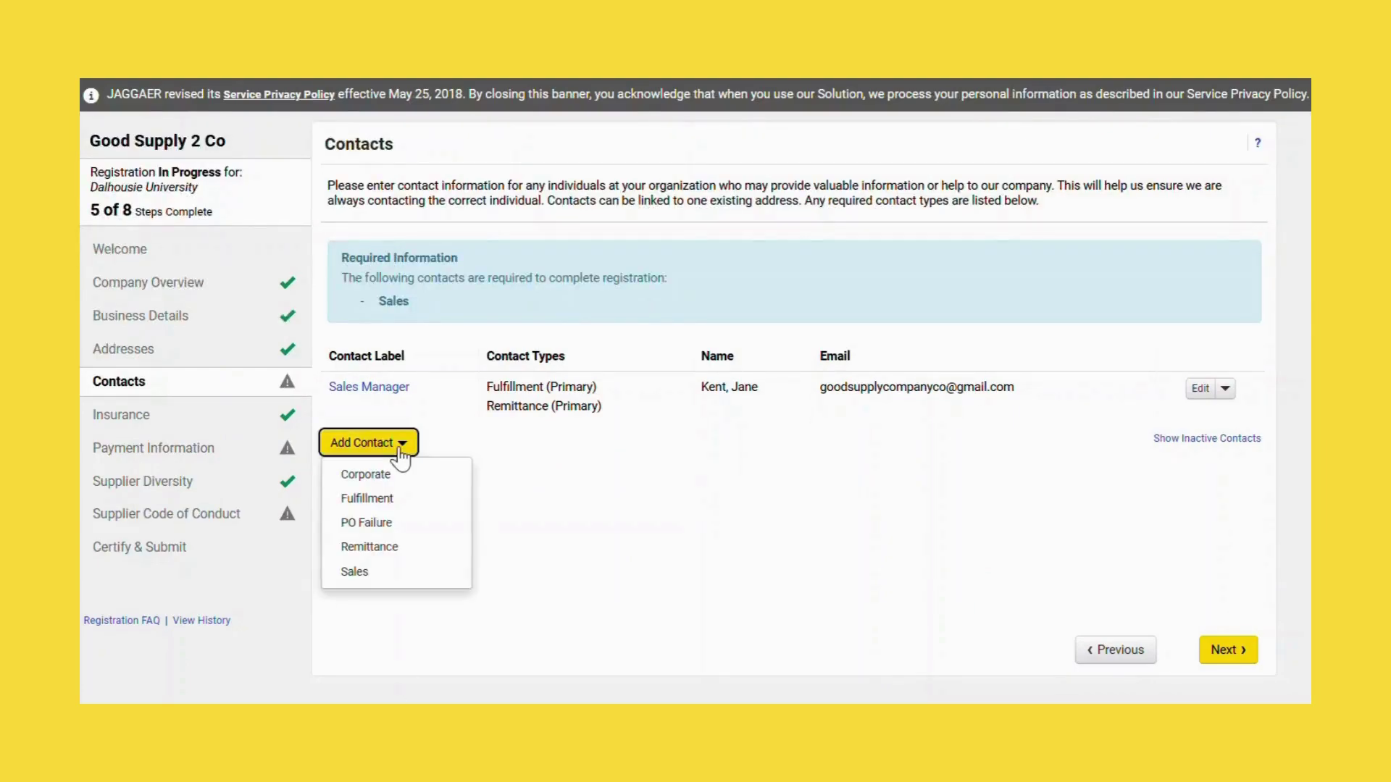
pyautogui.click(395, 548)
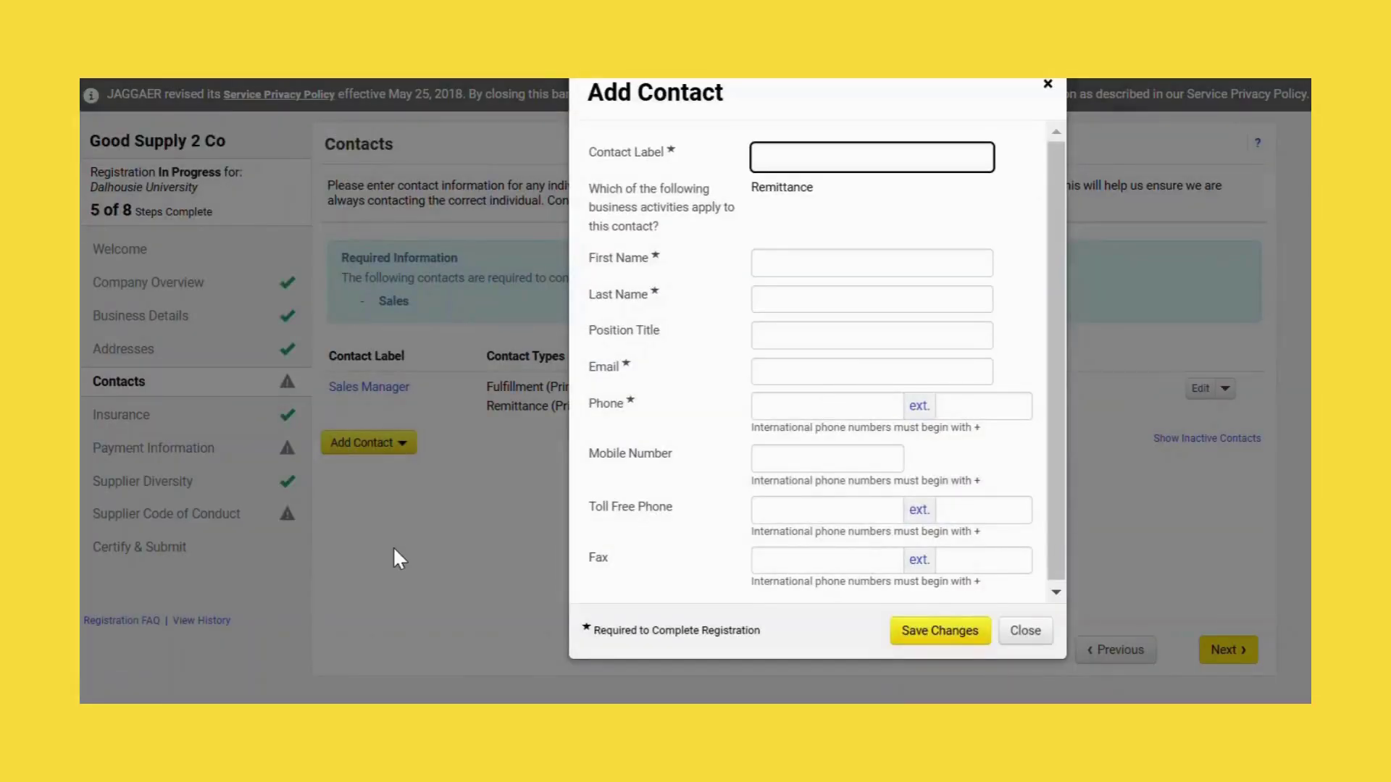
pyautogui.click(759, 156)
pyautogui.write('Sayments')
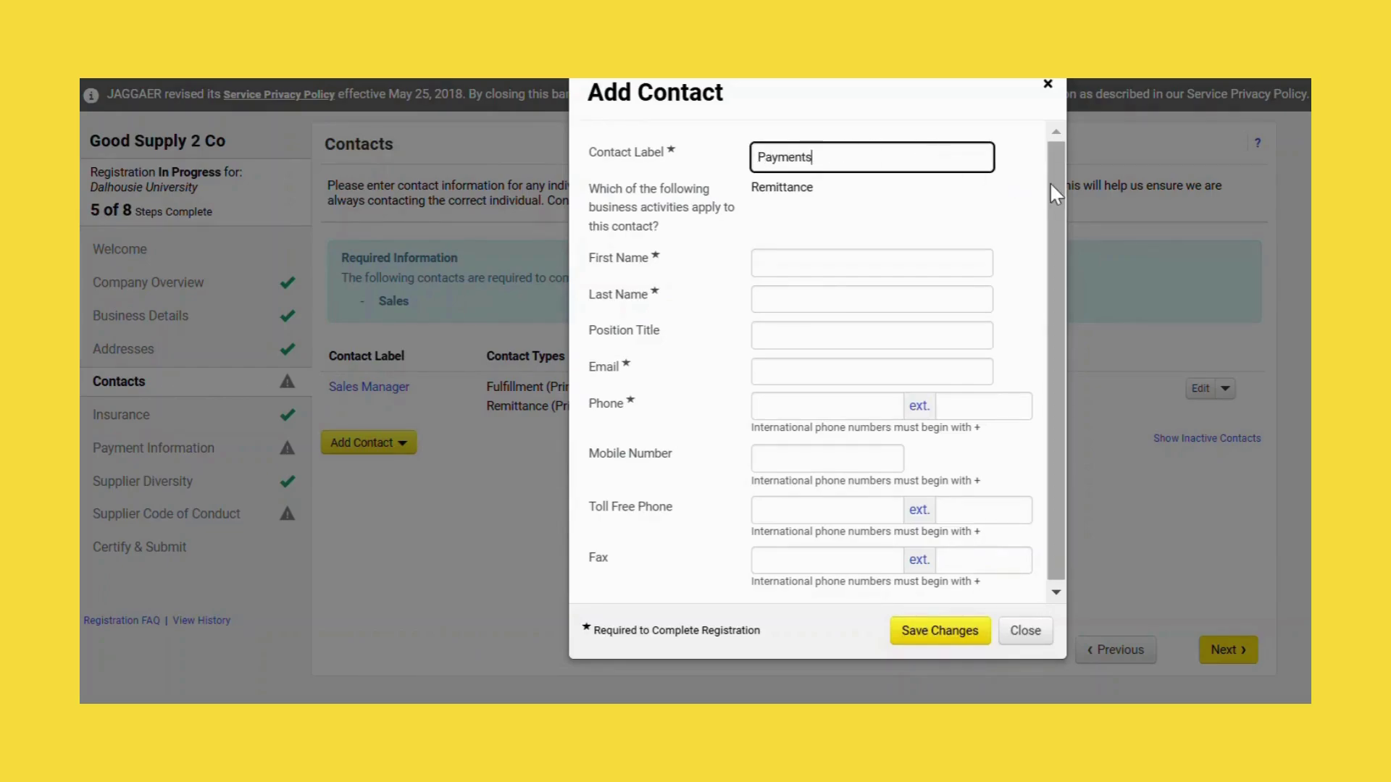
pyautogui.scroll(-1, 1049, 181)
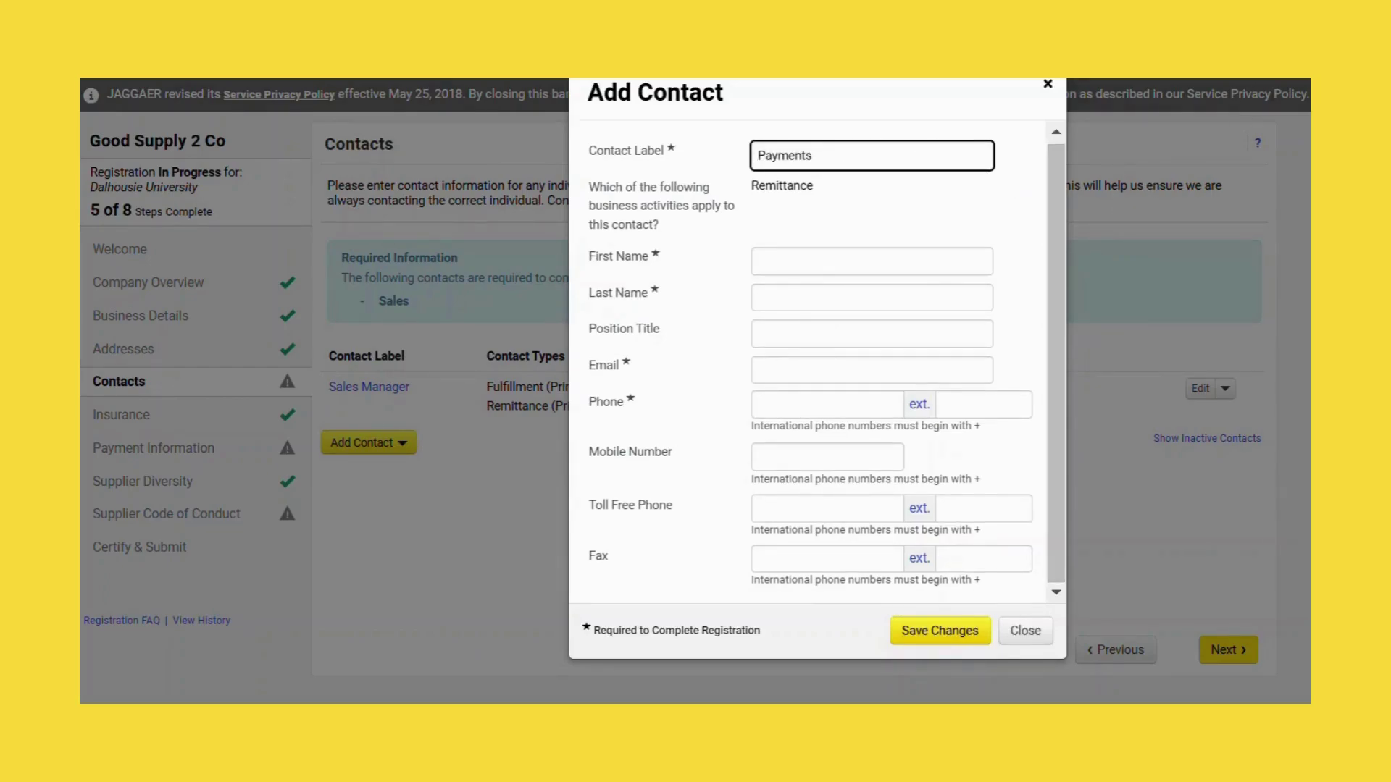
pyautogui.press('Tab')
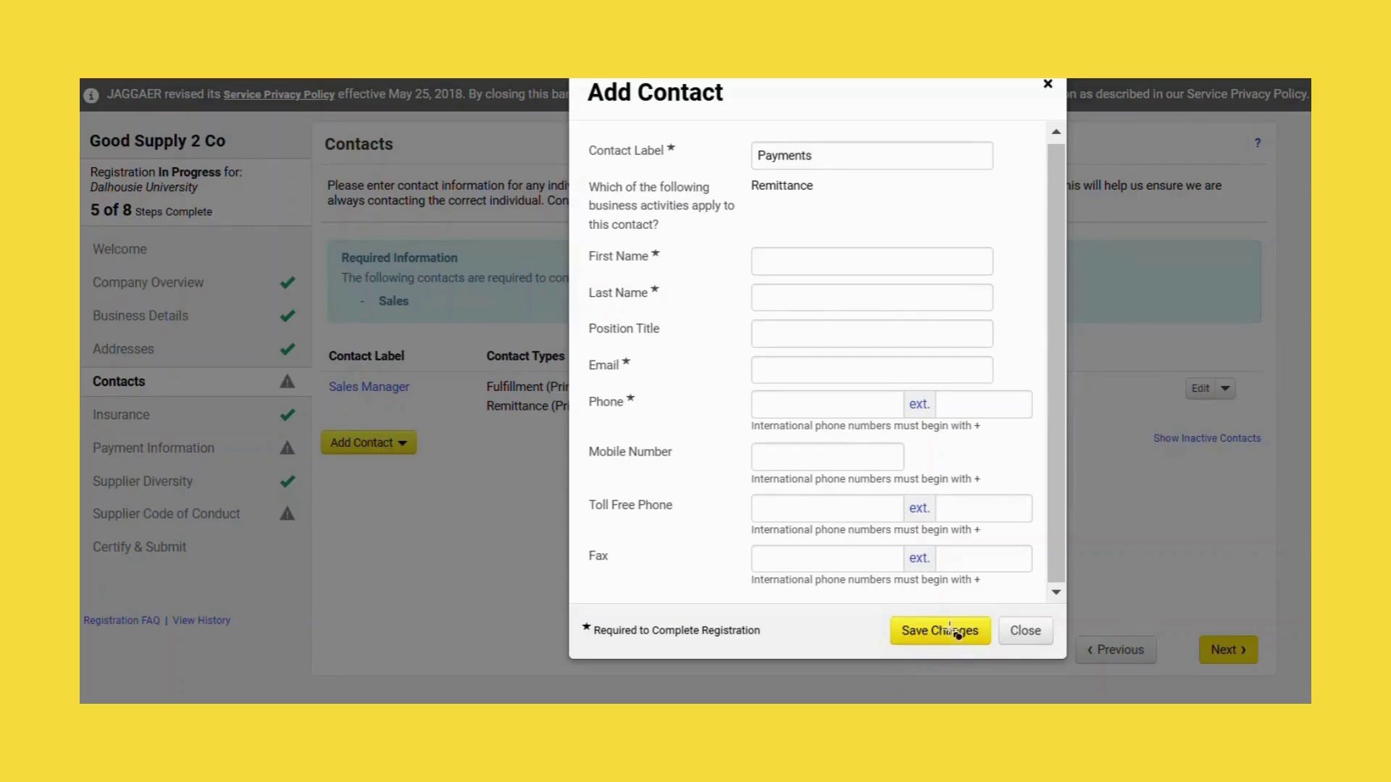
pyautogui.moveTo(857, 604); pyautogui.dragTo(1006, 660)
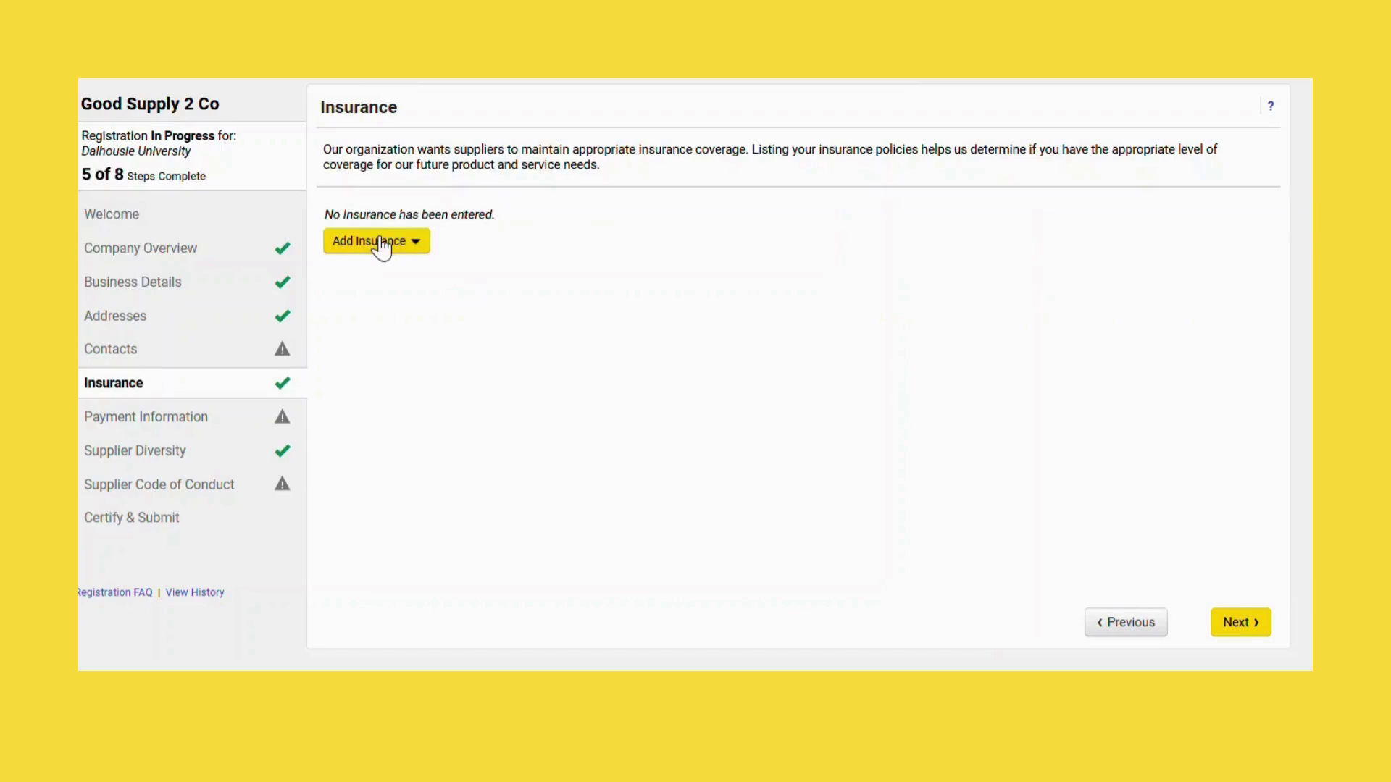
# Add a Commercial General Liability policy to the insurance section and continue to the payment information
pyautogui.click(381, 248)
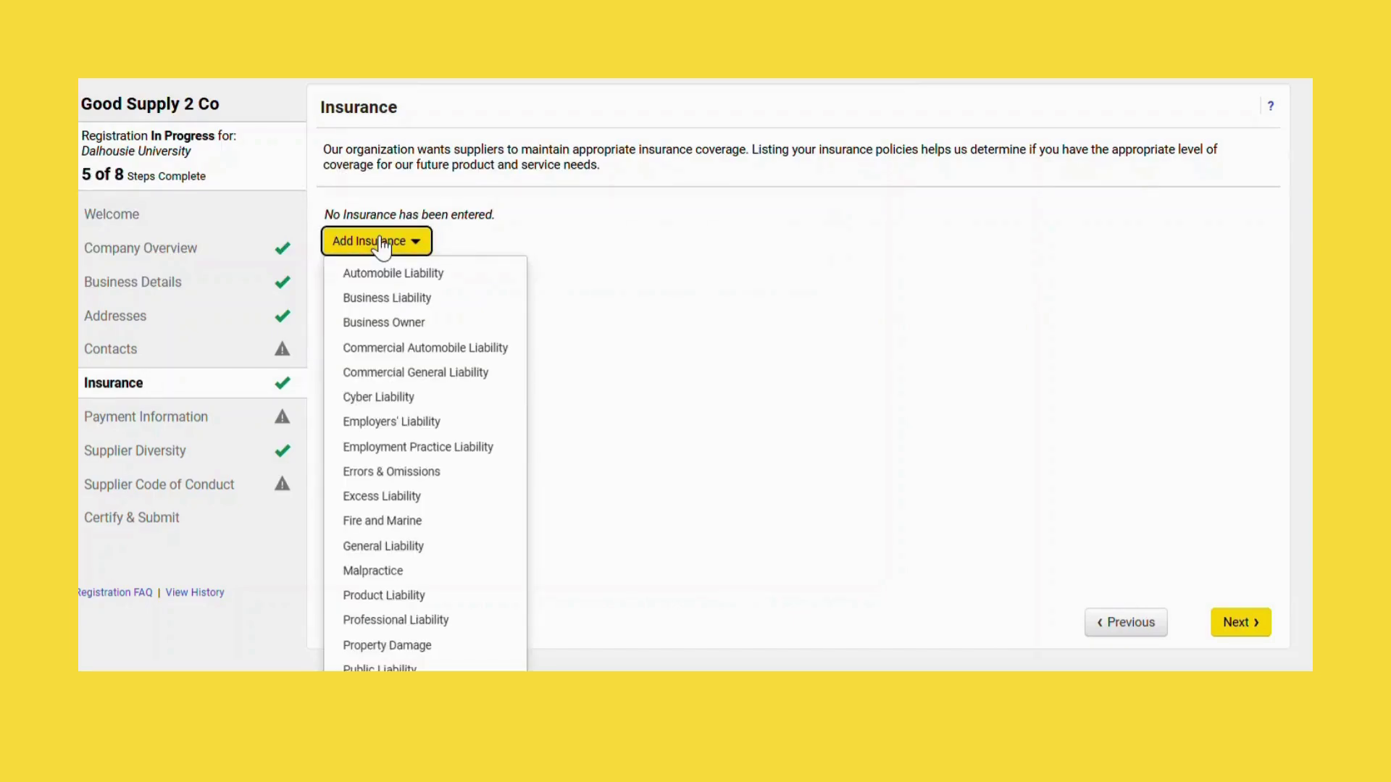
pyautogui.click(393, 373)
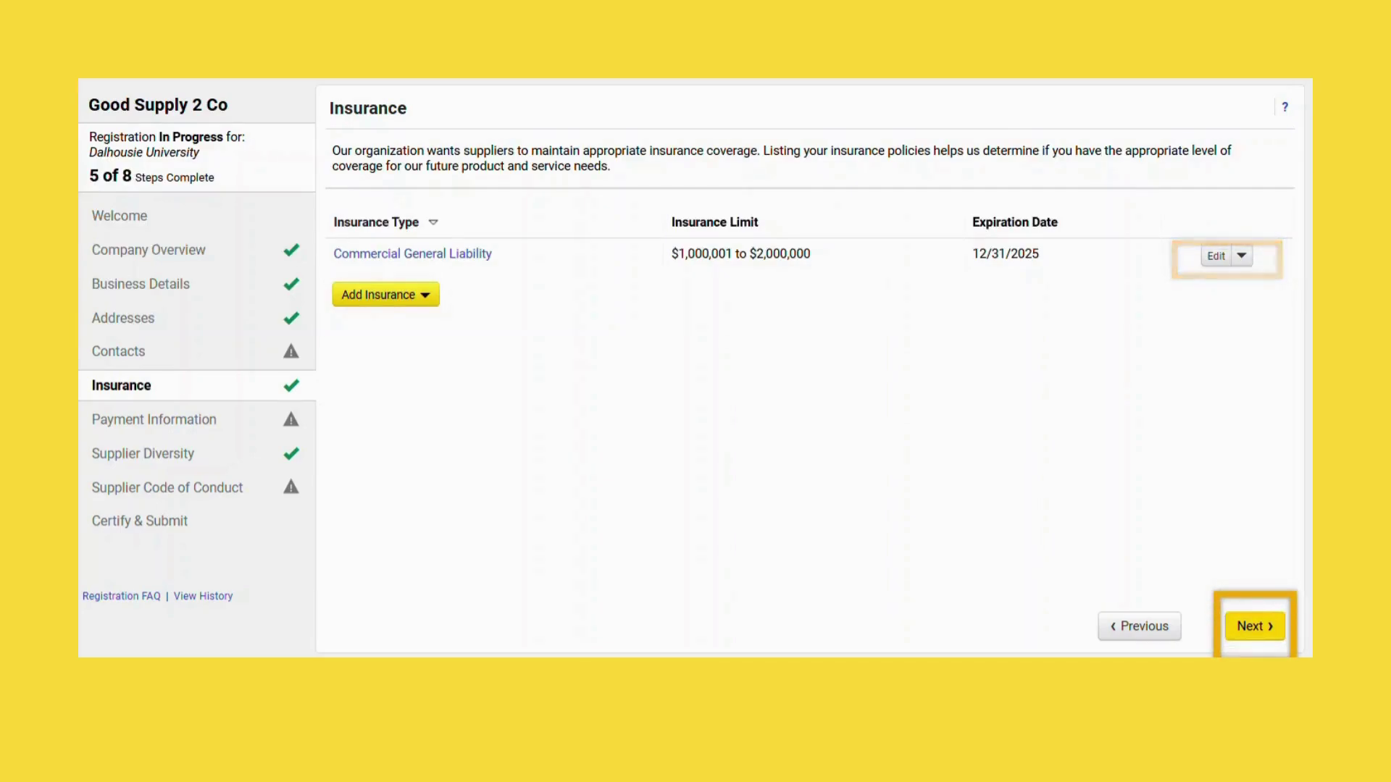
pyautogui.click(1282, 624)
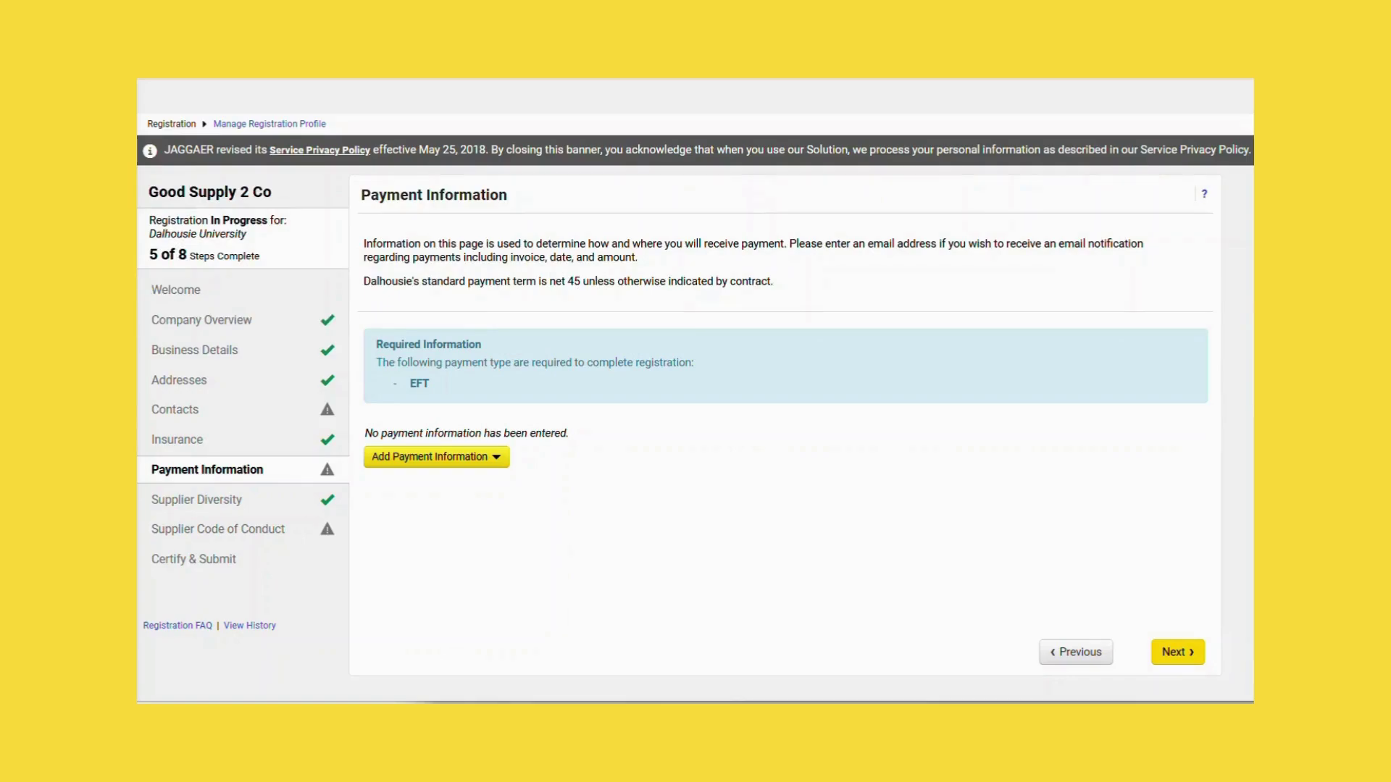
# Start a new EFT payment entry and go through its bank and account fields
pyautogui.click(410, 467)
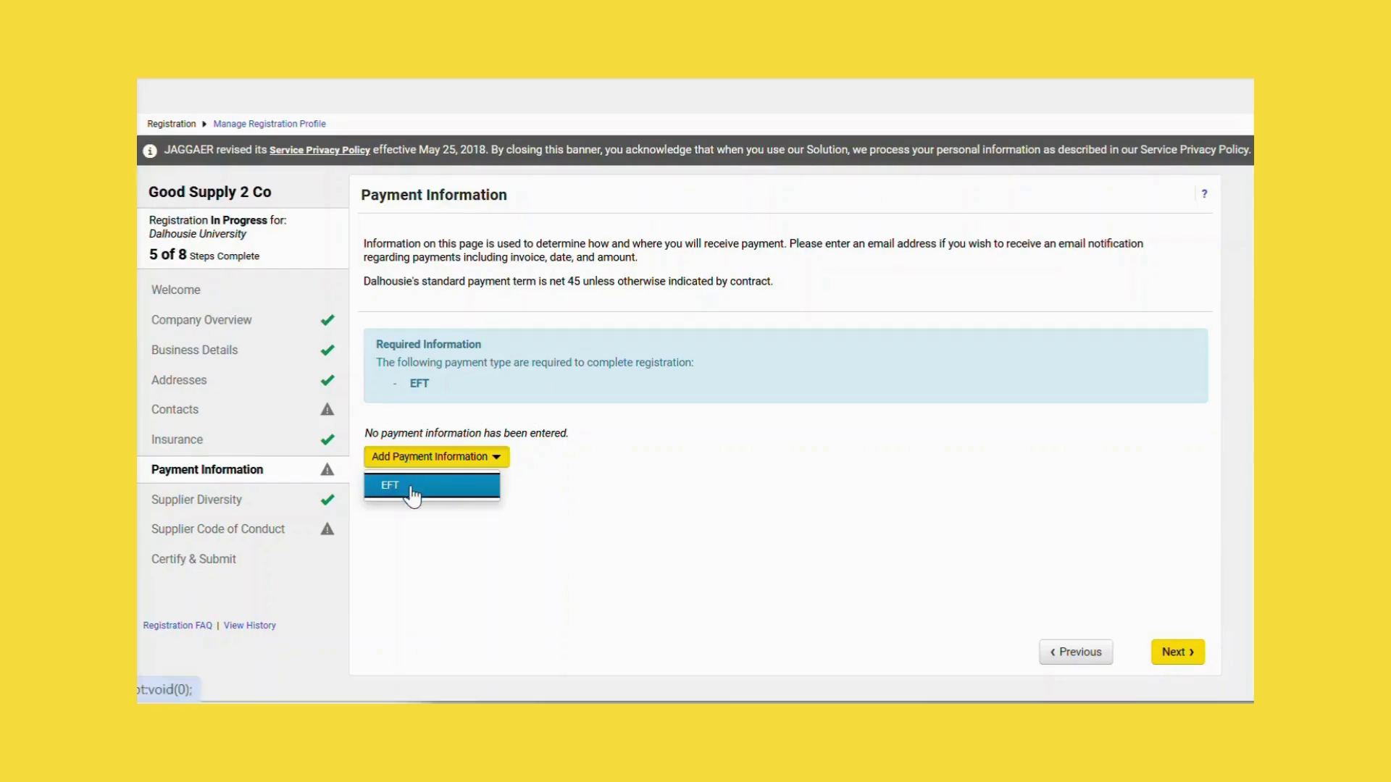
pyautogui.click(410, 484)
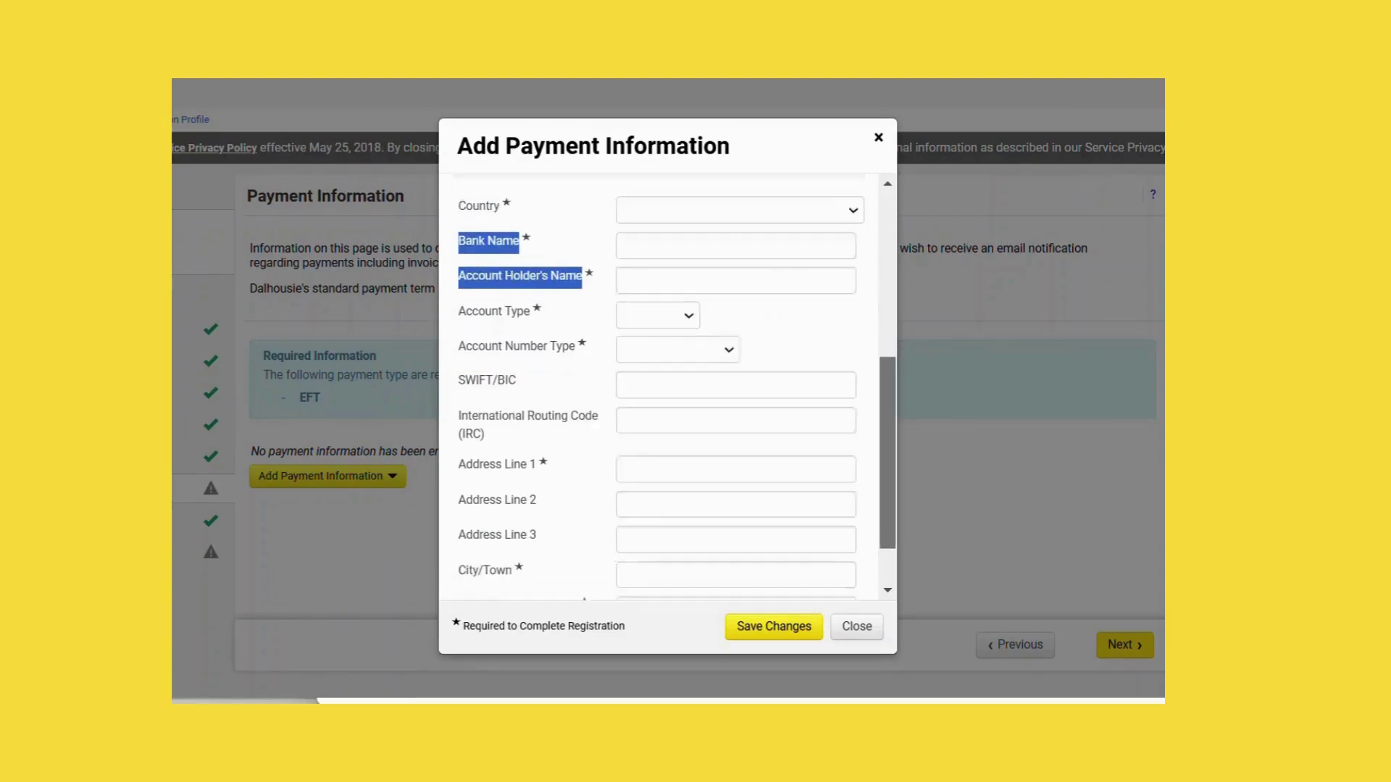
pyautogui.scroll(-2, 666, 391)
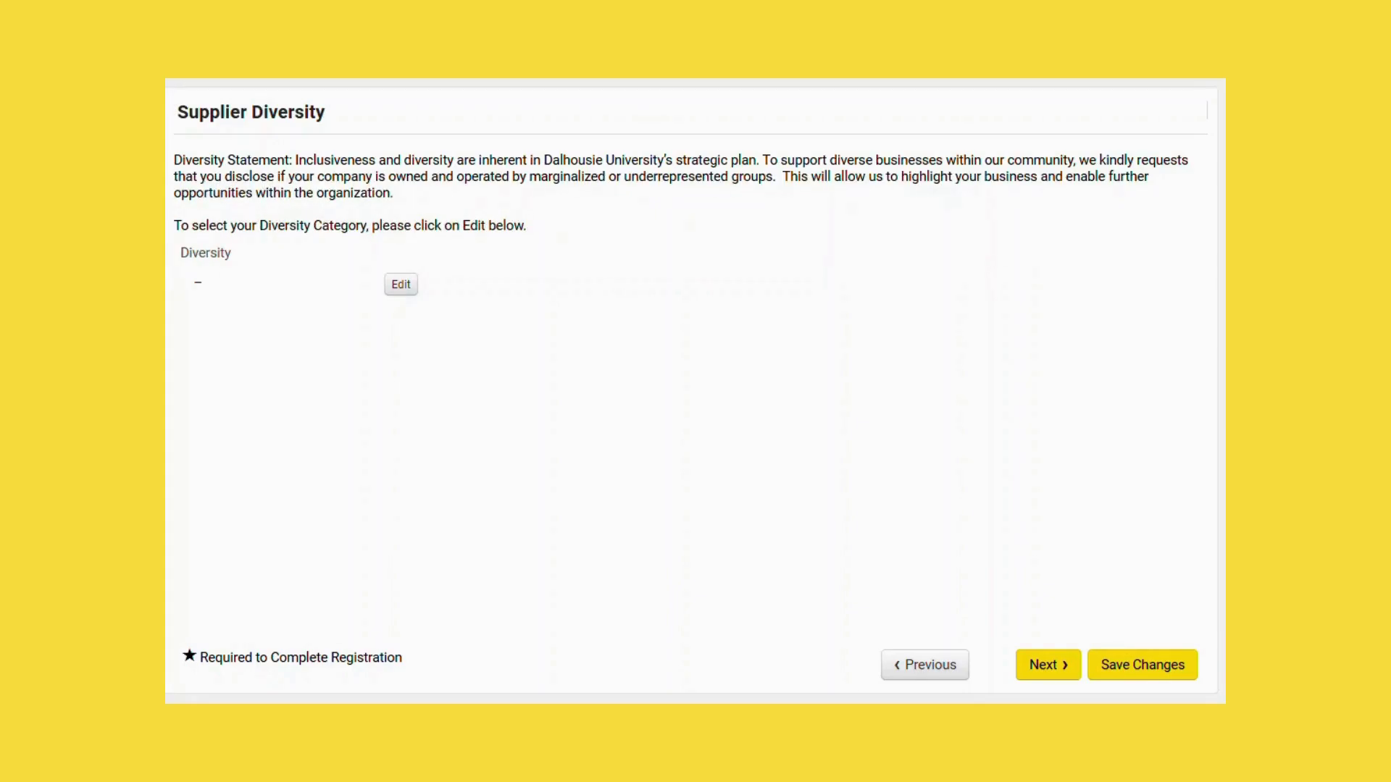
# Set the supplier diversity categories to Women and 2SLGBTQIA + communities
pyautogui.click(402, 289)
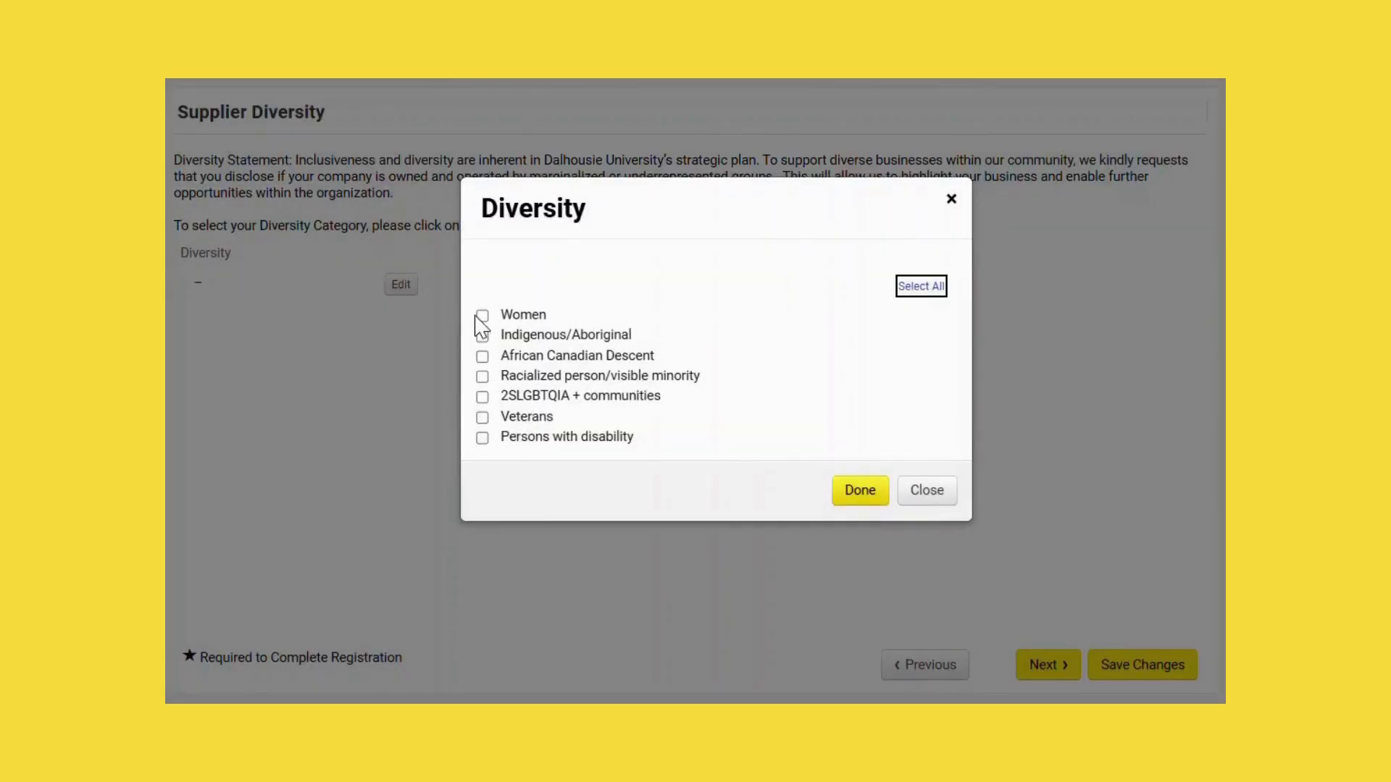
pyautogui.click(481, 316)
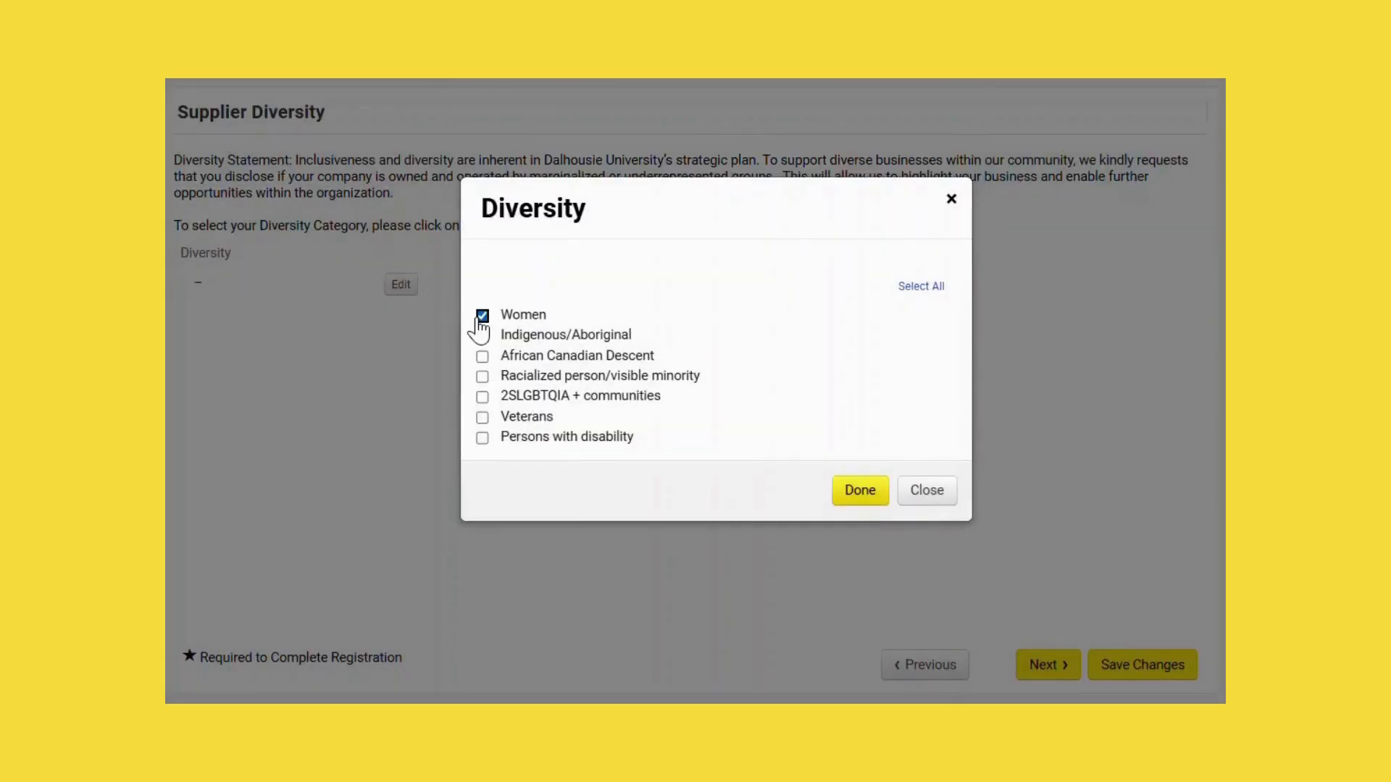
pyautogui.click(482, 398)
pyautogui.click(860, 495)
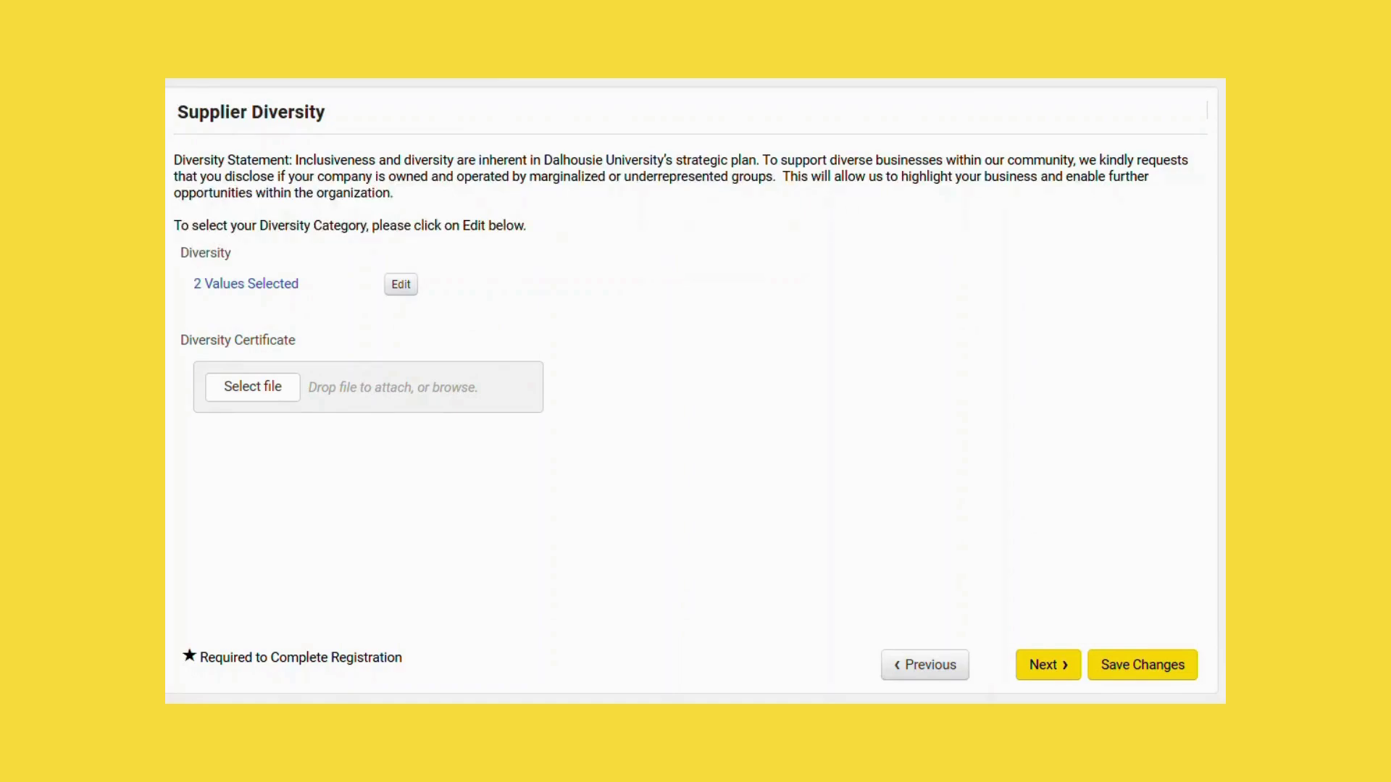
pyautogui.moveTo(173, 351)
pyautogui.mouseDown()
pyautogui.moveTo(298, 403)
pyautogui.moveTo(585, 456)
pyautogui.mouseUp()
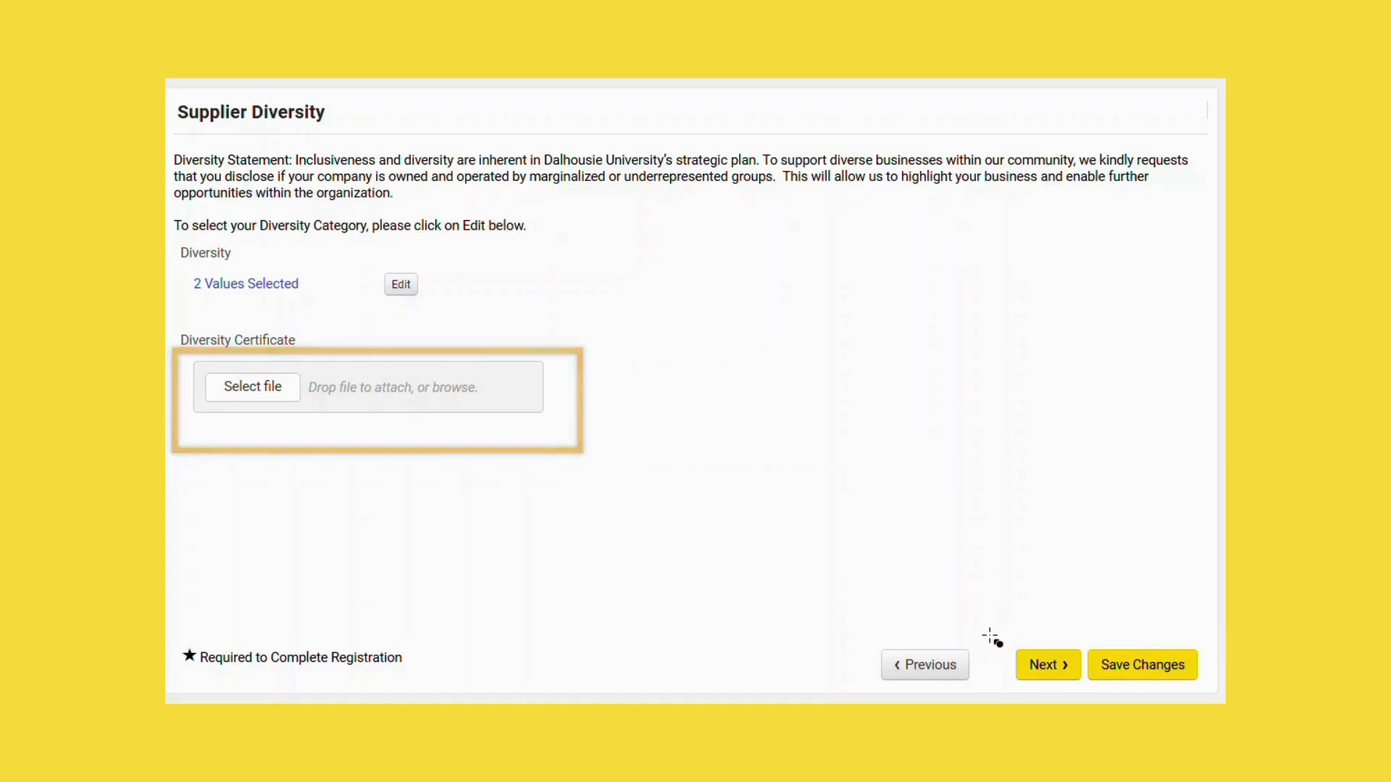
pyautogui.moveTo(991, 636); pyautogui.dragTo(1092, 694)
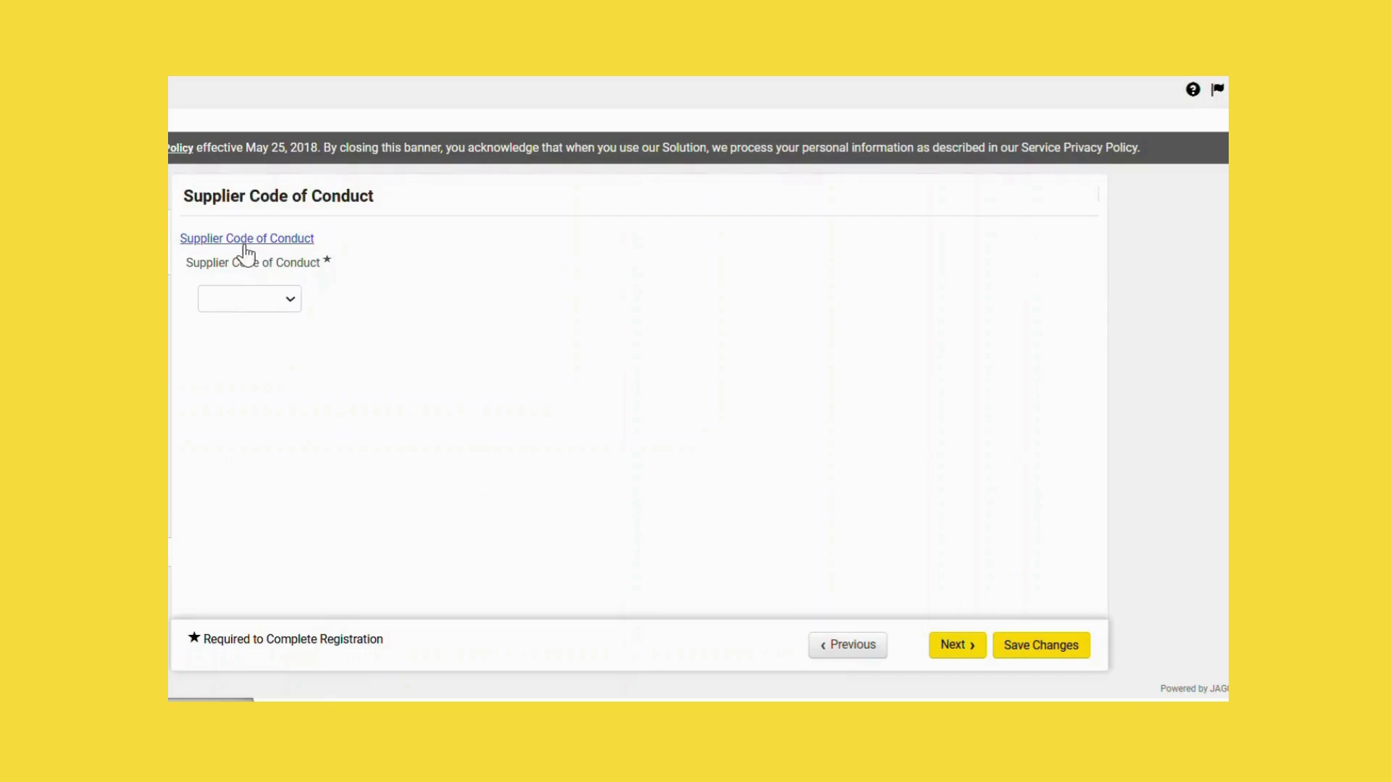
# Open the Supplier Code of Conduct document and answer its required field with "Yes I confirm"
pyautogui.click(246, 240)
pyautogui.click(288, 313)
pyautogui.click(269, 354)
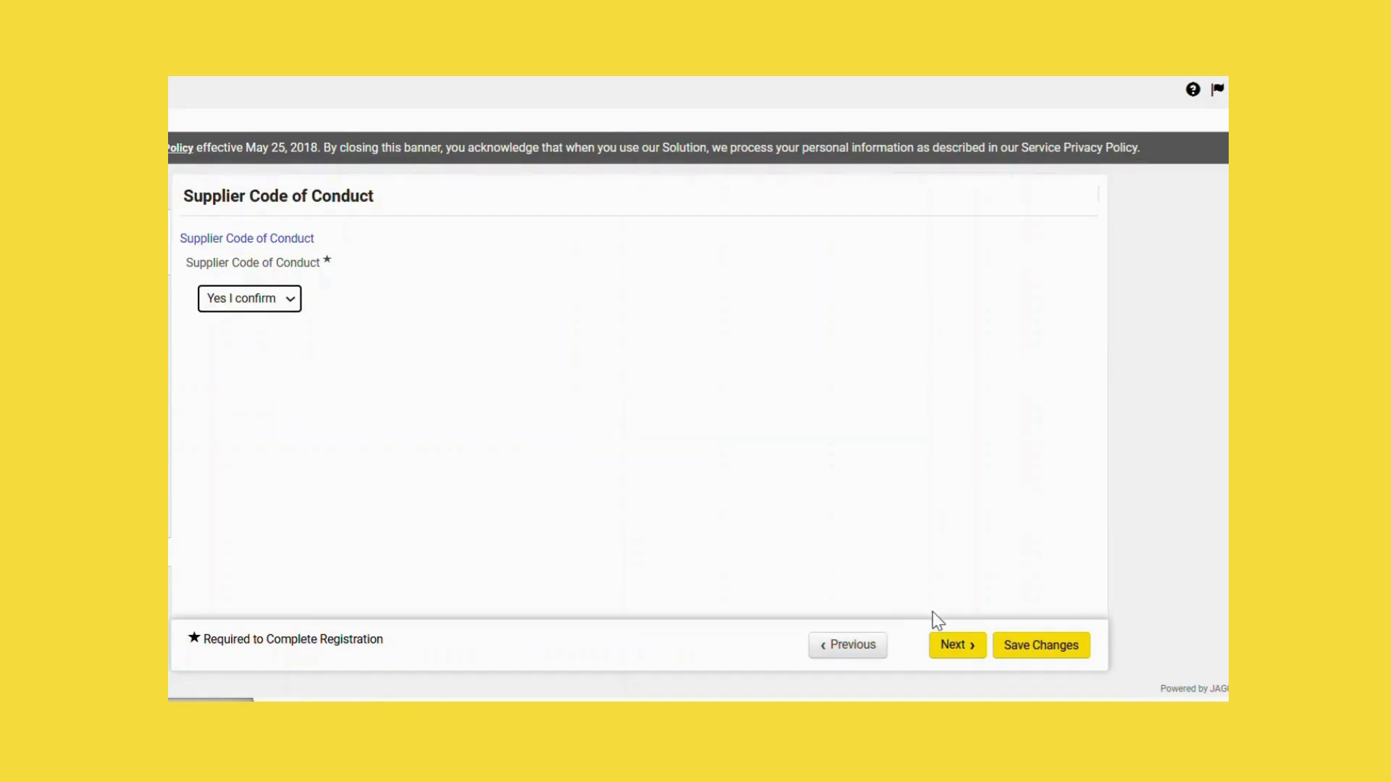
# Continue to the certification page and certify that all information provided is true and accurate
pyautogui.click(953, 645)
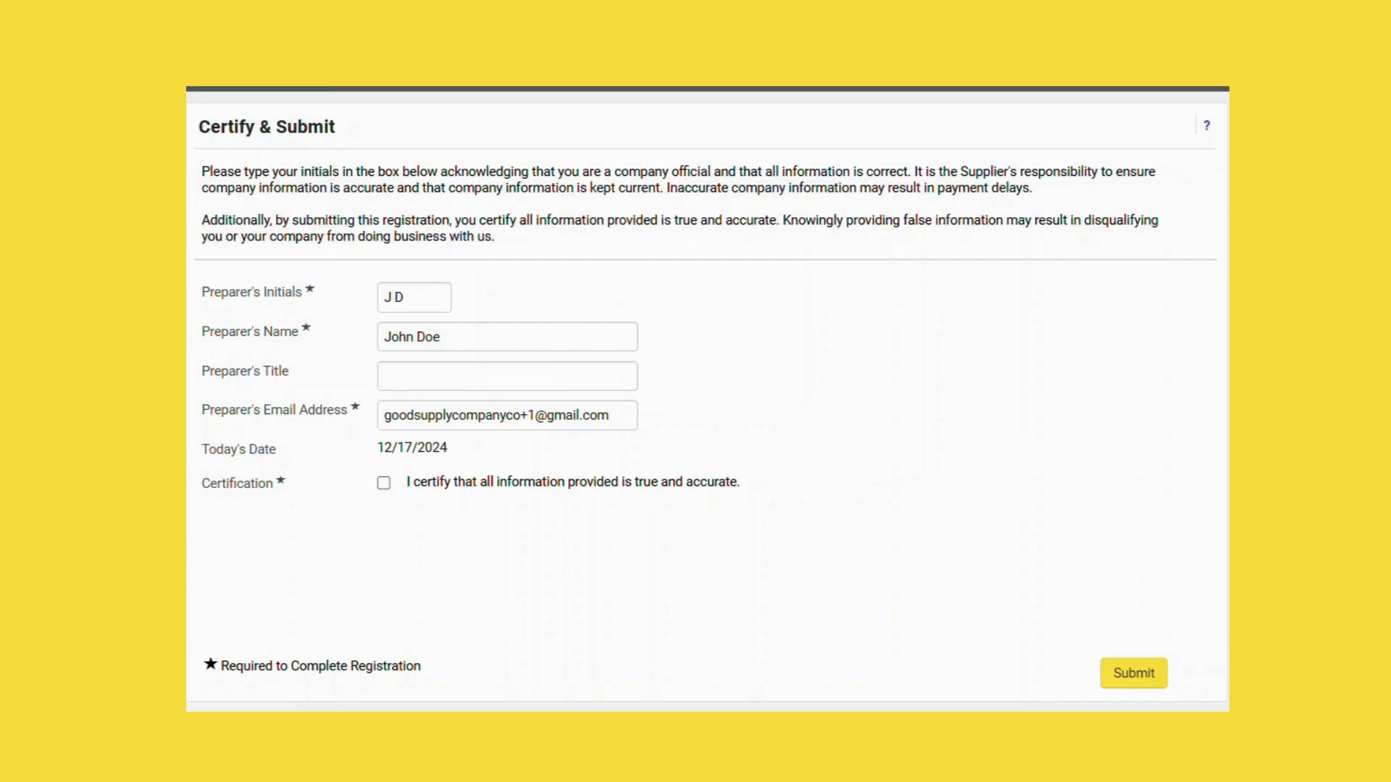
pyautogui.click(383, 483)
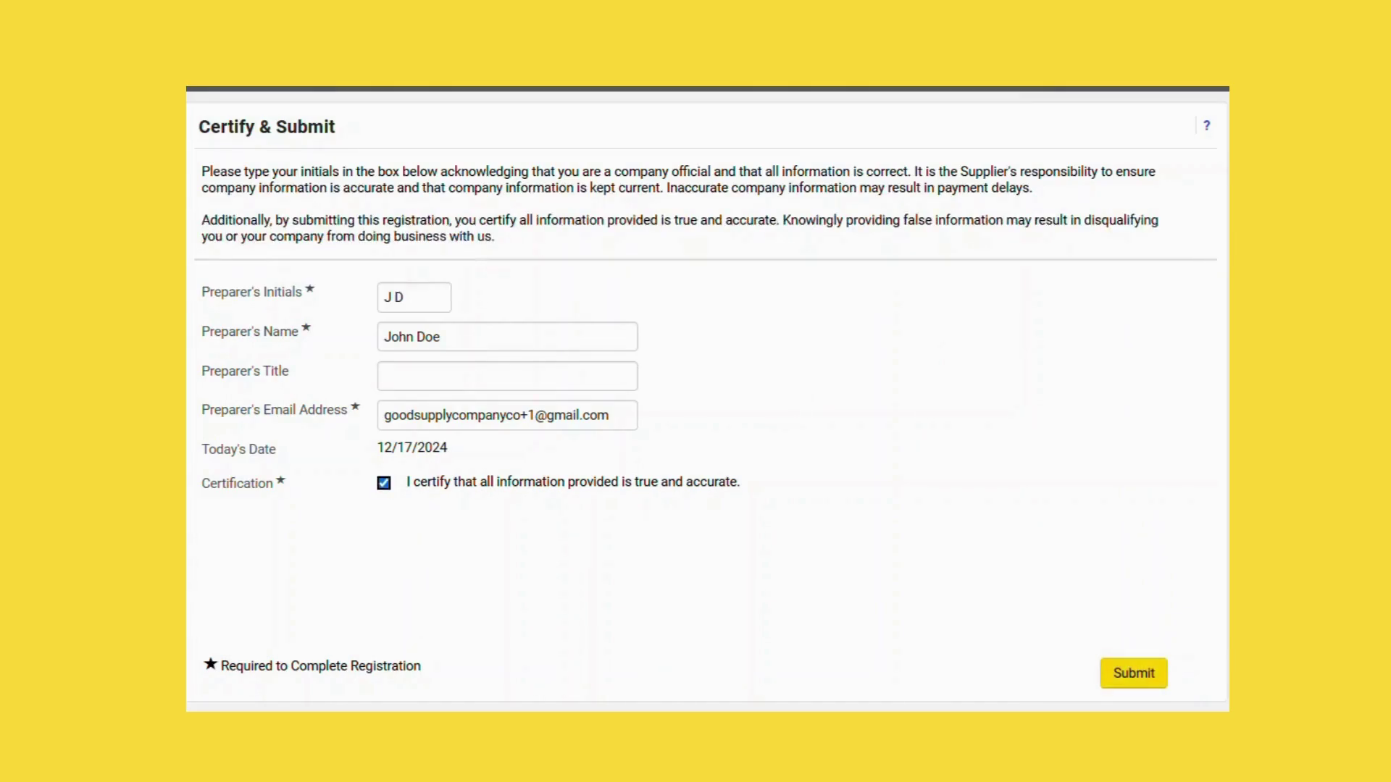